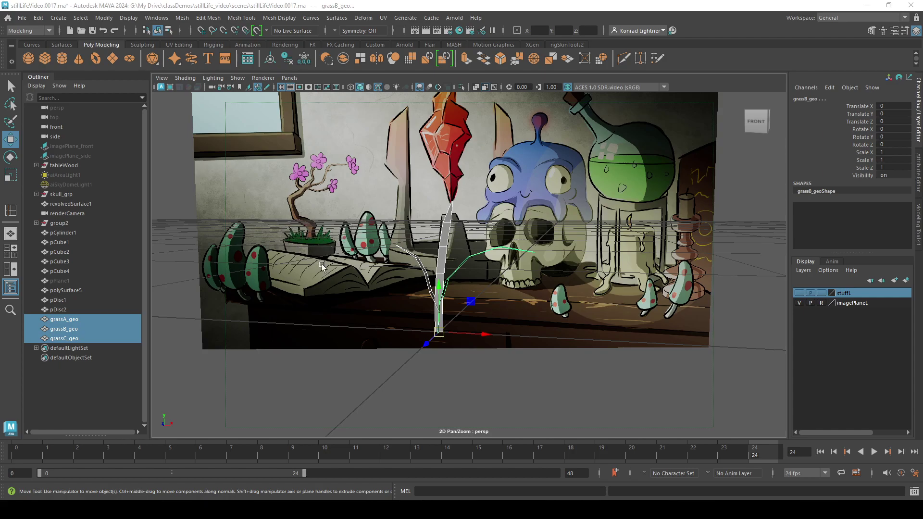
# Step: Inspect the three grass blades by selecting grassC_geo, grassB_geo and grassA_geo one at a time
pyautogui.click(402, 371)
pyautogui.click(430, 285)
pyautogui.click(432, 284)
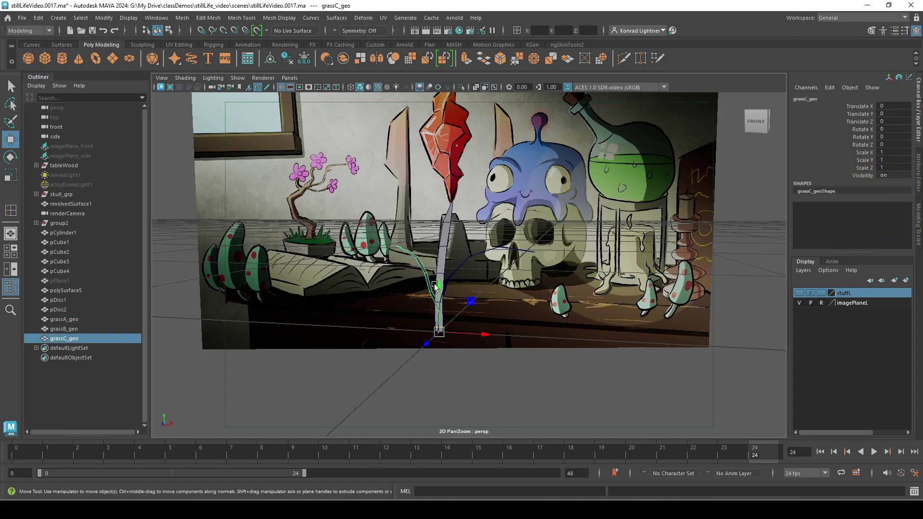
pyautogui.click(470, 262)
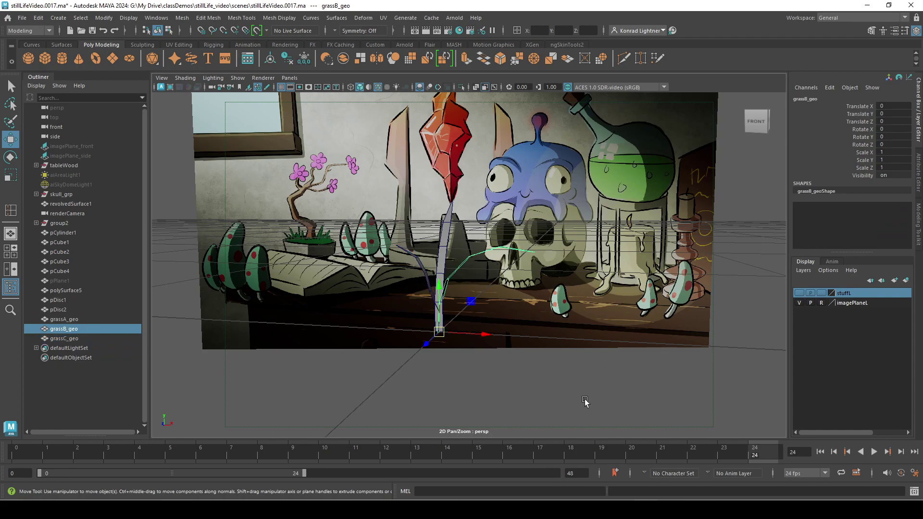
pyautogui.click(442, 250)
# Step: Select all three grass blades together and freeze their transformations
pyautogui.keyDown('alt'); pyautogui.moveTo(568, 365); pyautogui.dragTo(343, 325, button='right'); pyautogui.keyUp('alt')
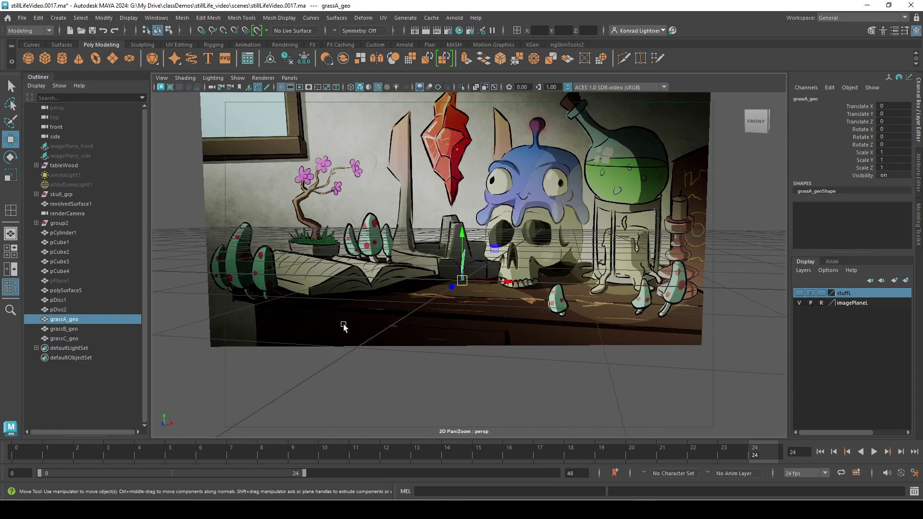
pyautogui.moveTo(492, 294)
pyautogui.keyDown('alt'); pyautogui.mouseDown()
pyautogui.moveTo(486, 316)
pyautogui.moveTo(466, 308)
pyautogui.moveTo(480, 319)
pyautogui.moveTo(495, 290)
pyautogui.mouseUp(); pyautogui.keyUp('alt')
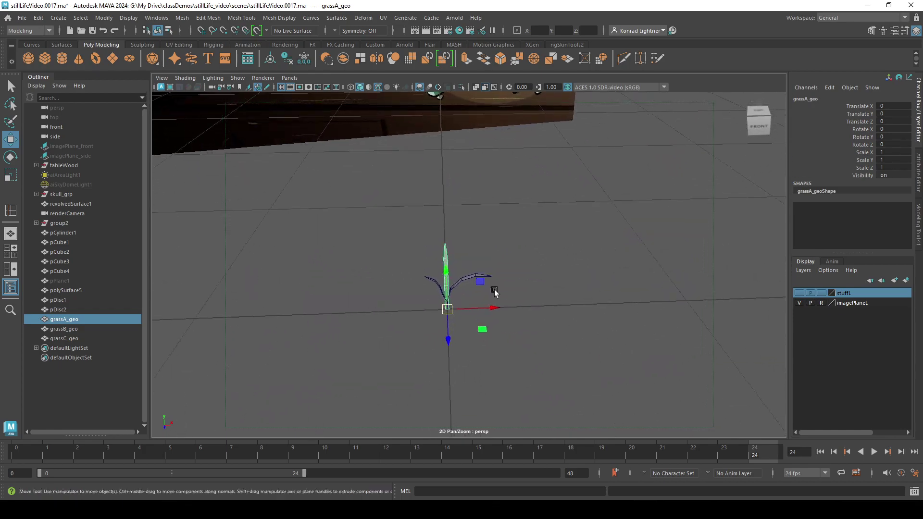
pyautogui.click(481, 293)
pyautogui.moveTo(375, 256); pyautogui.dragTo(580, 357)
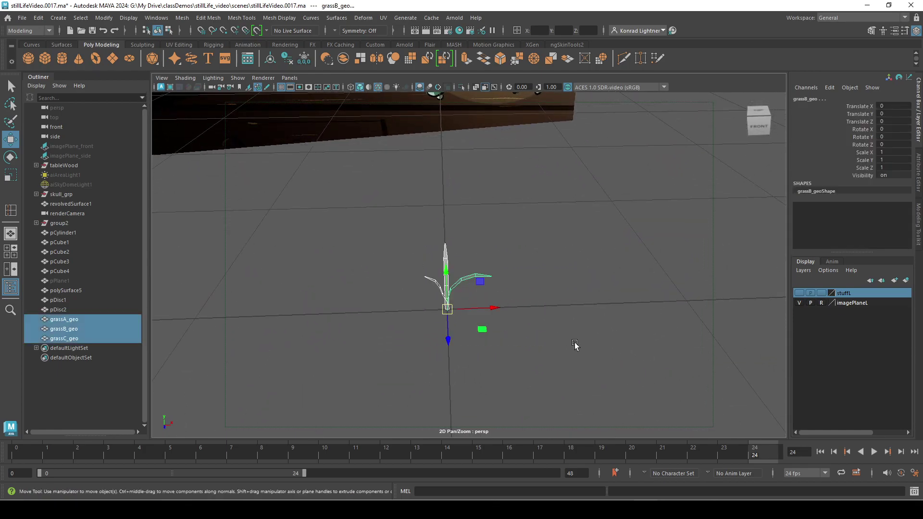
pyautogui.click(91, 17)
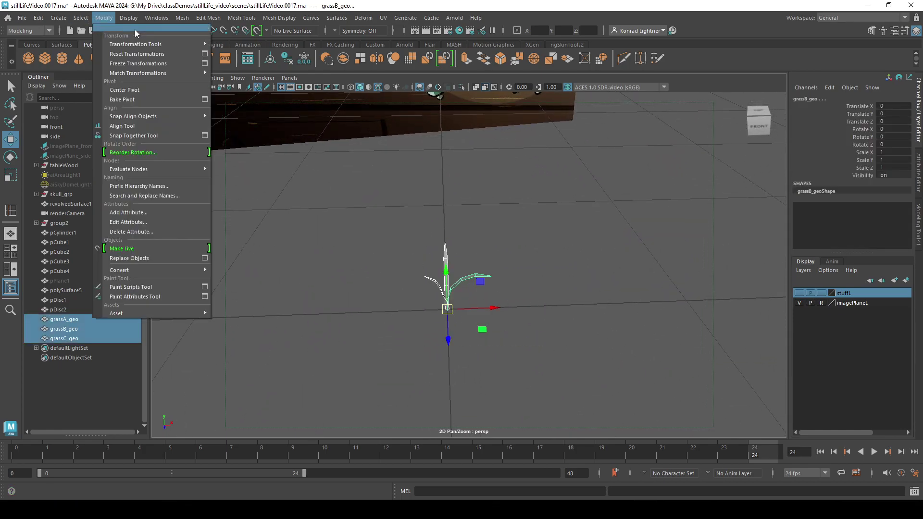
pyautogui.click(119, 50)
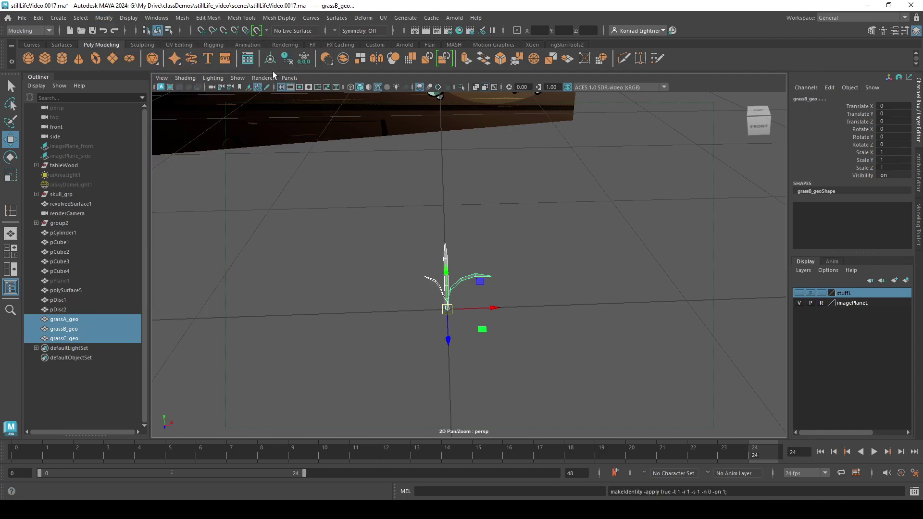
# Step: Delete the construction history of all objects in the scene
pyautogui.click(44, 17)
pyautogui.moveTo(140, 145)
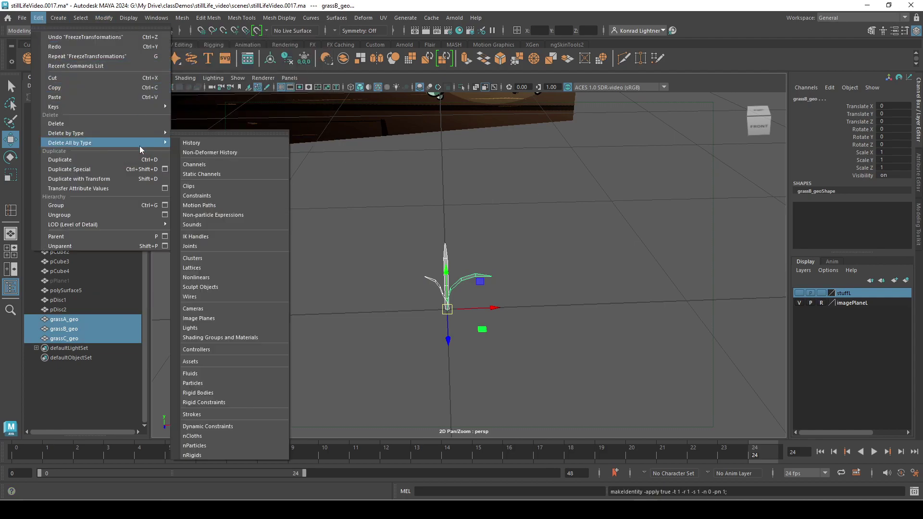
pyautogui.click(193, 143)
# Step: Save the scene as a new incremental version
pyautogui.click(22, 18)
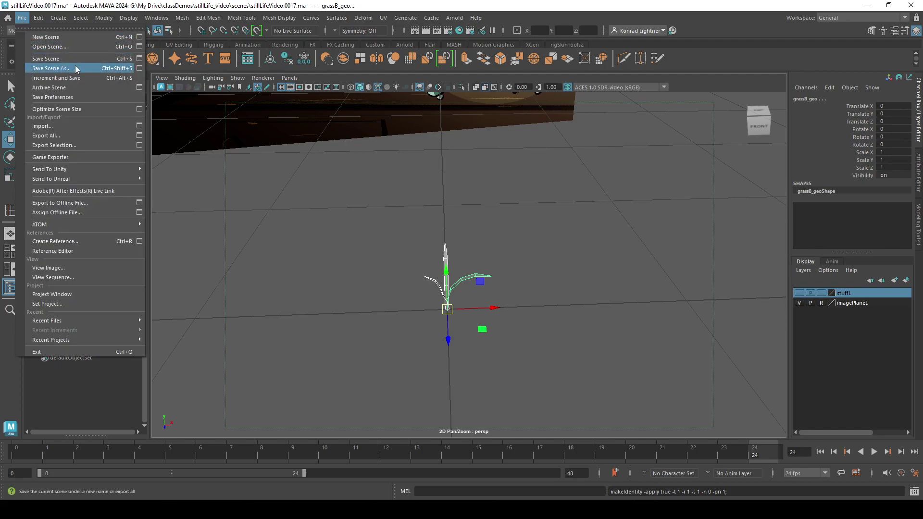
pyautogui.click(86, 78)
pyautogui.click(613, 235)
# Step: Create a MASH network from the three selected grass blades using the MASH Editor
pyautogui.moveTo(612, 235)
pyautogui.keyDown('alt'); pyautogui.mouseDown()
pyautogui.moveTo(641, 285)
pyautogui.moveTo(643, 350)
pyautogui.moveTo(474, 305)
pyautogui.mouseUp(); pyautogui.keyUp('alt')
pyautogui.moveTo(380, 279); pyautogui.dragTo(428, 323)
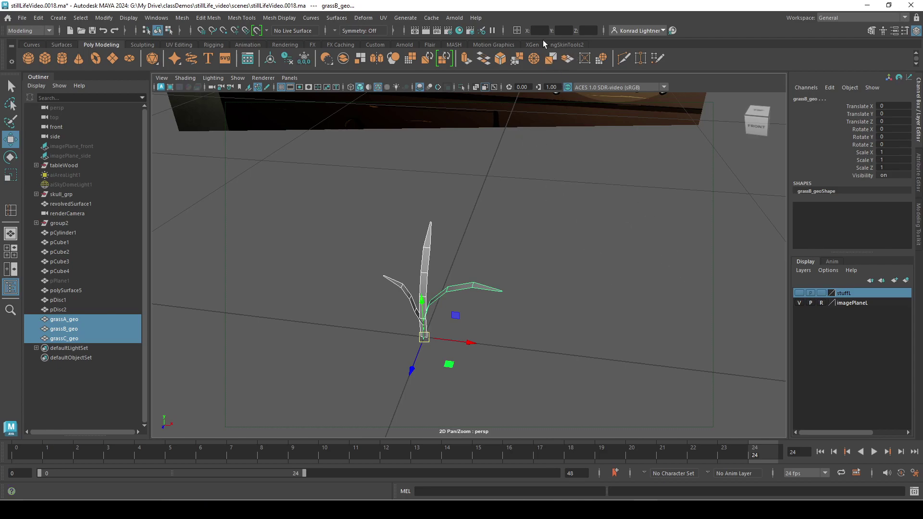
pyautogui.click(454, 44)
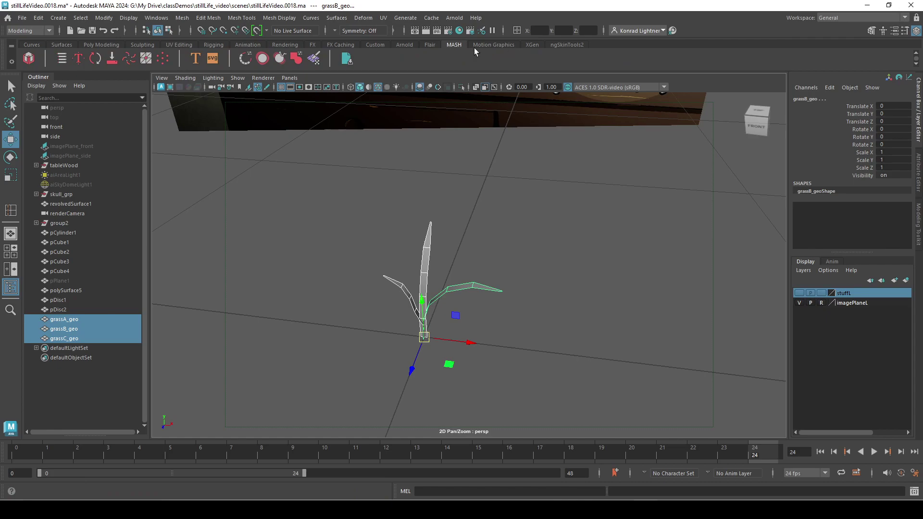
pyautogui.click(62, 64)
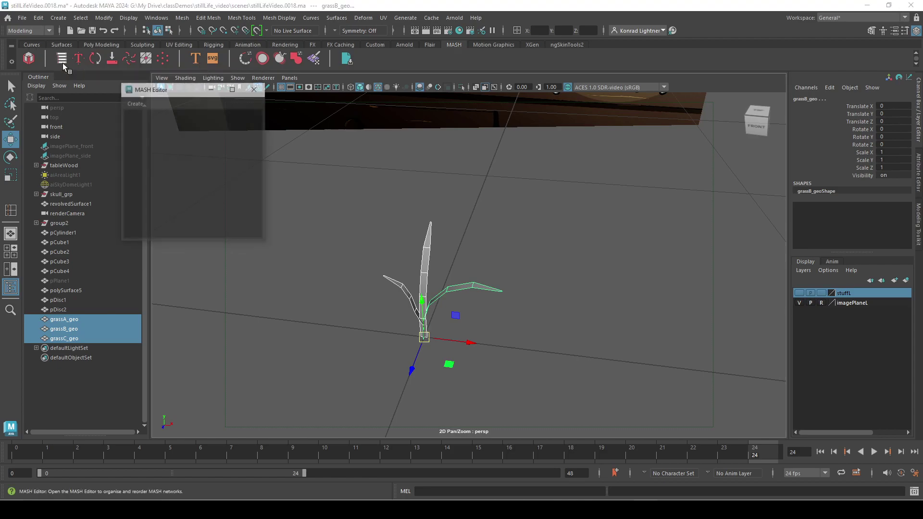
pyautogui.moveTo(188, 97); pyautogui.dragTo(230, 144)
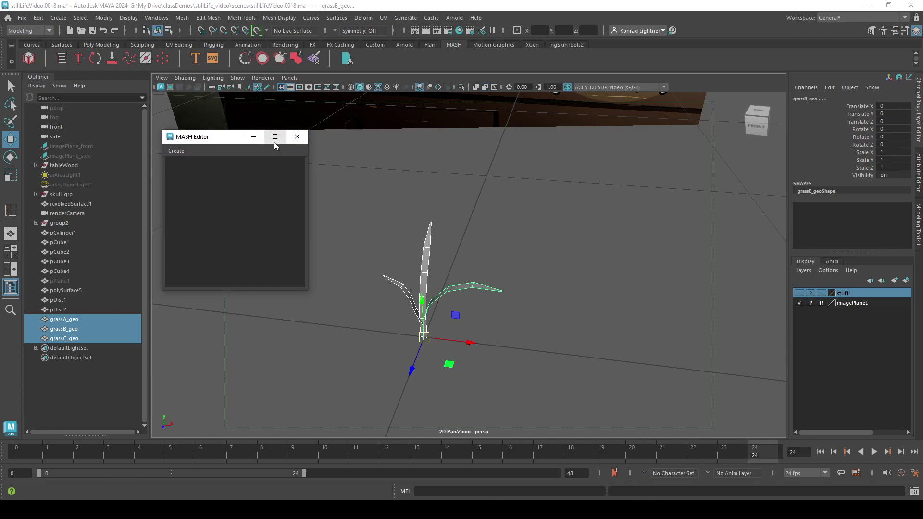
pyautogui.click(254, 137)
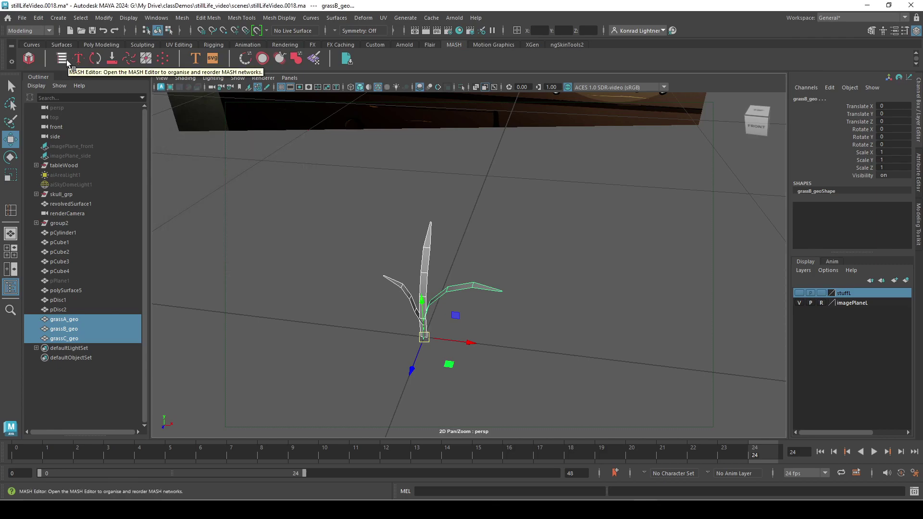
pyautogui.click(64, 60)
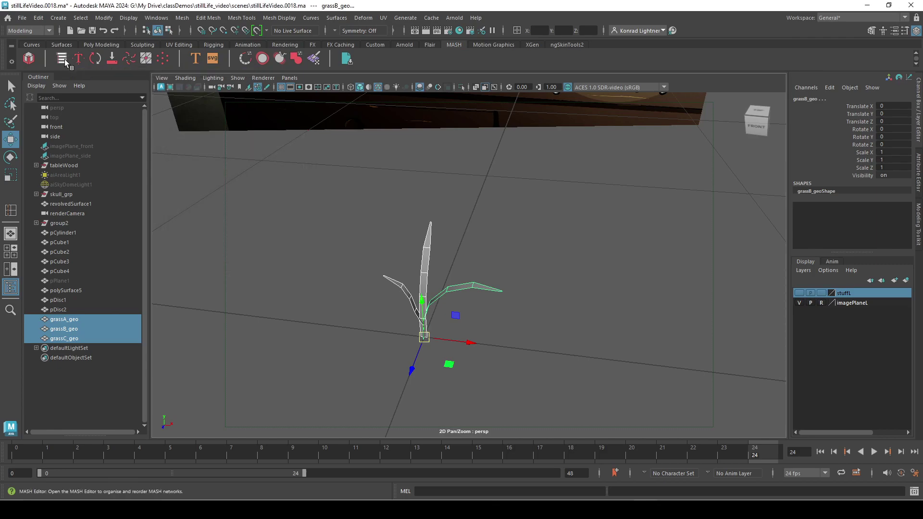
pyautogui.click(176, 151)
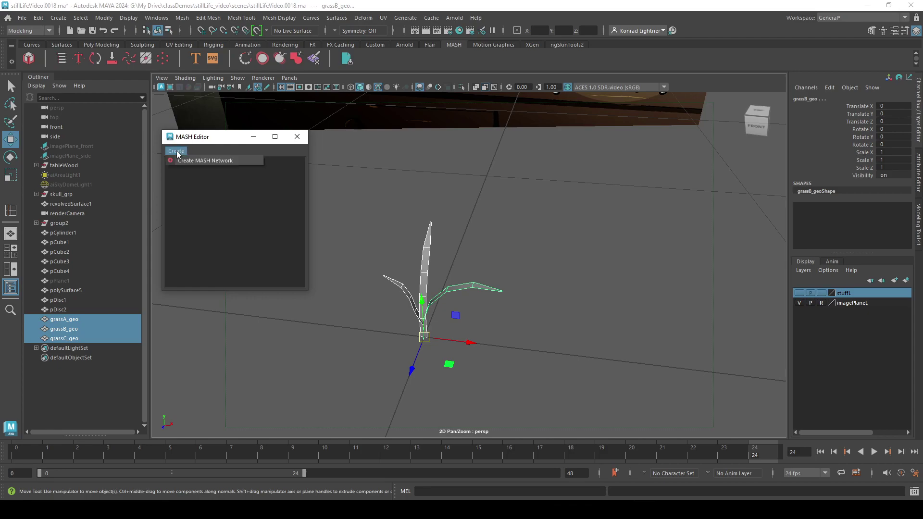
pyautogui.click(200, 161)
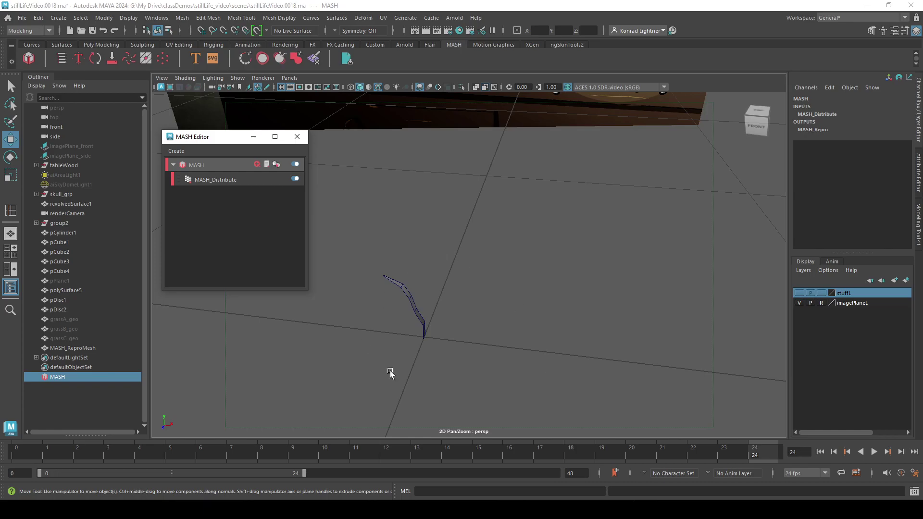
# Step: Rename the new MASH network as MASH_grass
pyautogui.keyDown('alt'); pyautogui.moveTo(415, 330); pyautogui.dragTo(358, 343, button='right'); pyautogui.keyUp('alt')
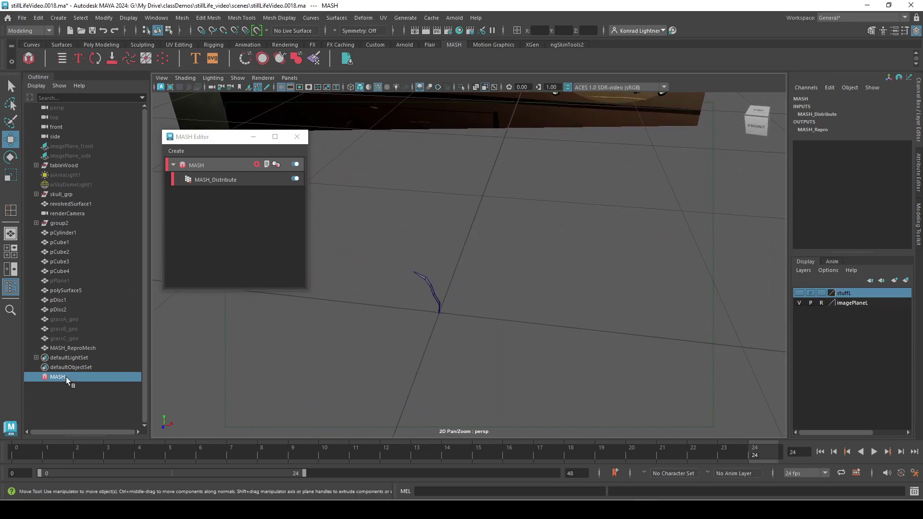
pyautogui.doubleClick(194, 163)
pyautogui.click(172, 165)
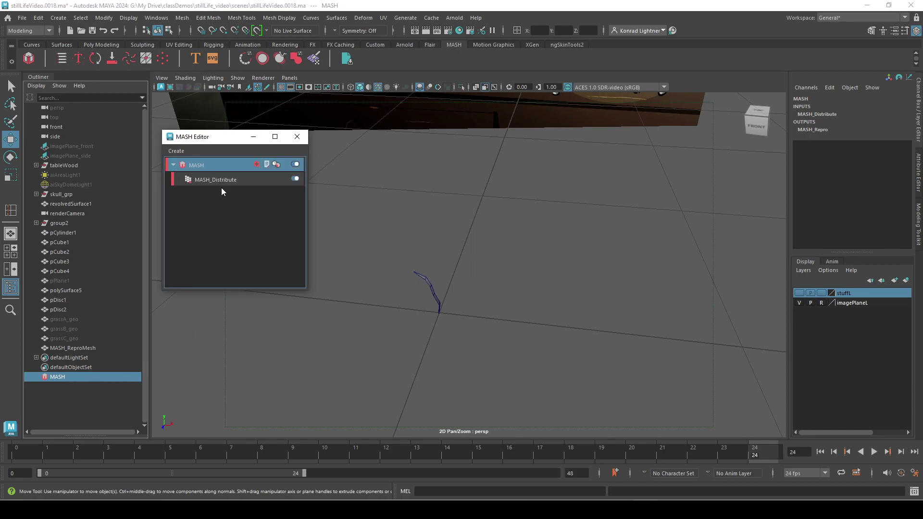
pyautogui.doubleClick(198, 164)
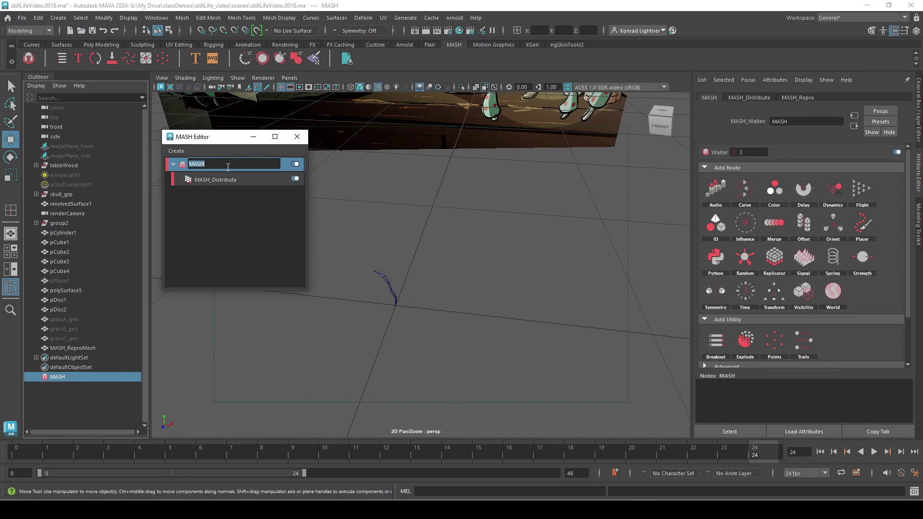
pyautogui.click(224, 167)
pyautogui.press('Return')
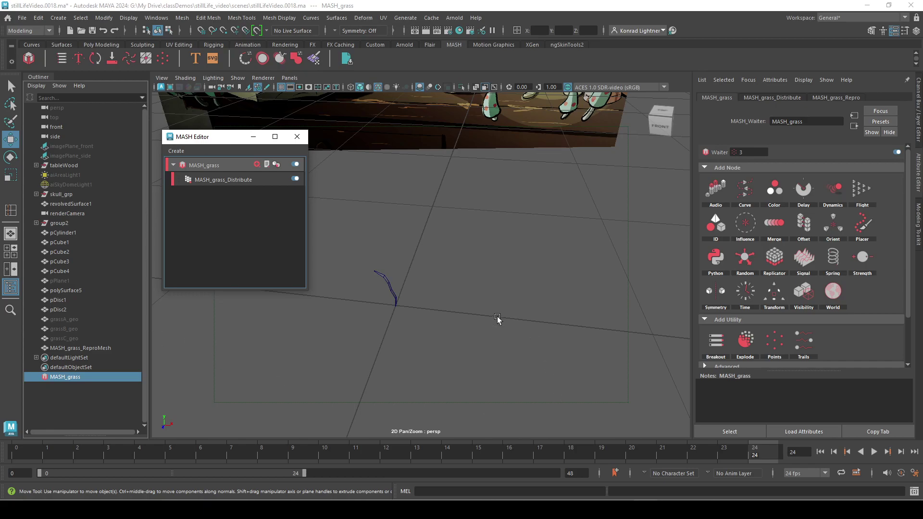
# Step: Open the attributes of the Distribute node in the MASH_grass network
pyautogui.keyDown('alt'); pyautogui.moveTo(497, 318); pyautogui.dragTo(267, 308, button='right'); pyautogui.keyUp('alt')
pyautogui.keyDown('alt'); pyautogui.moveTo(267, 308); pyautogui.dragTo(371, 262); pyautogui.keyUp('alt')
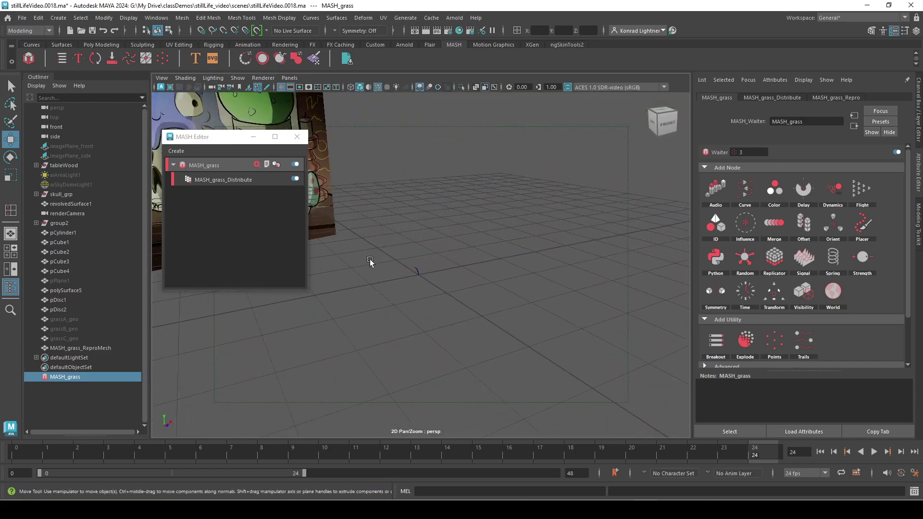
pyautogui.click(239, 181)
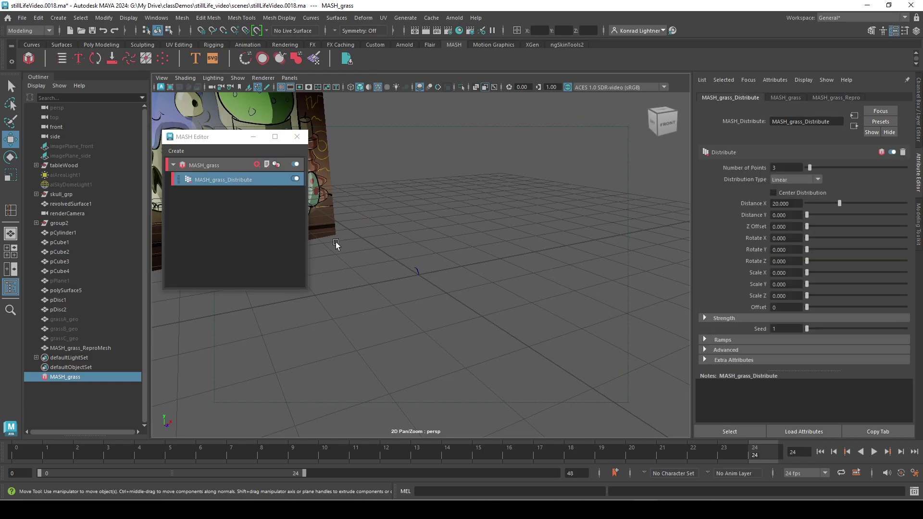
pyautogui.keyDown('alt'); pyautogui.moveTo(335, 242); pyautogui.dragTo(492, 239, button='right'); pyautogui.keyUp('alt')
# Step: Try the Distribute node with 66 points, and reduce the Number of Points to 28
pyautogui.moveTo(810, 167); pyautogui.dragTo(872, 168)
pyautogui.keyDown('alt'); pyautogui.moveTo(519, 321); pyautogui.dragTo(580, 299); pyautogui.keyUp('alt')
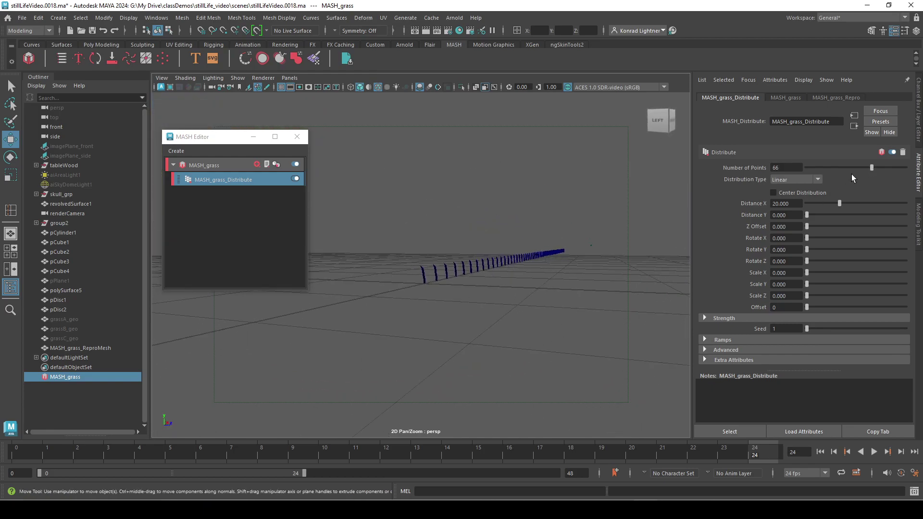
pyautogui.moveTo(872, 168); pyautogui.dragTo(835, 177)
pyautogui.keyDown('alt'); pyautogui.moveTo(536, 276); pyautogui.dragTo(515, 281); pyautogui.keyUp('alt')
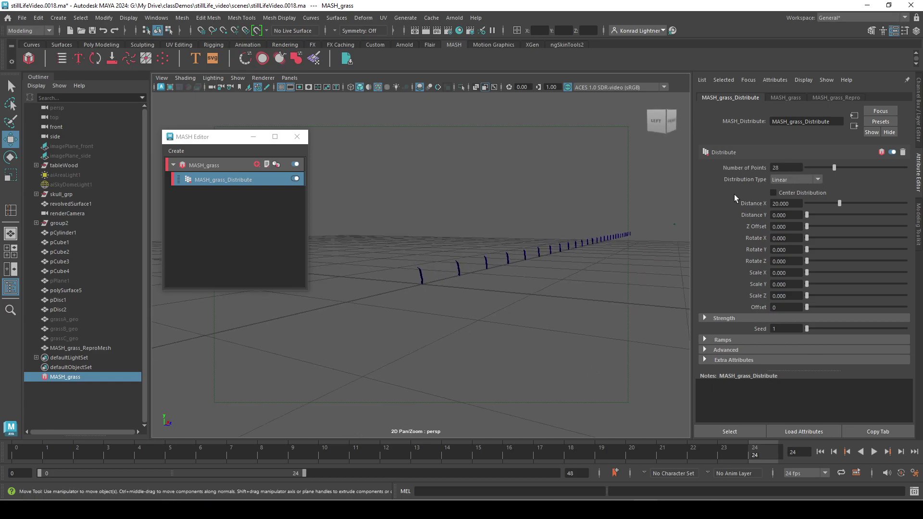
# Step: Review the distribution types available for the Distribute node, keeping Linear selected
pyautogui.click(778, 182)
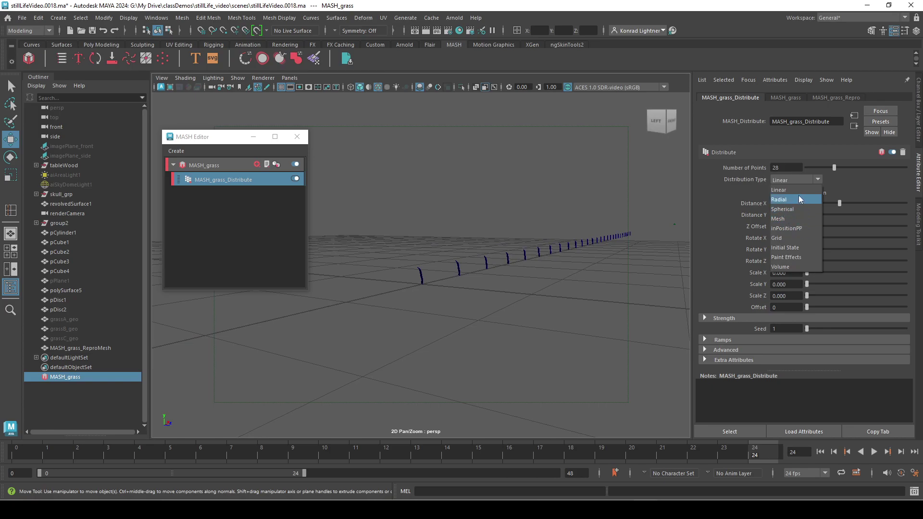
pyautogui.click(784, 190)
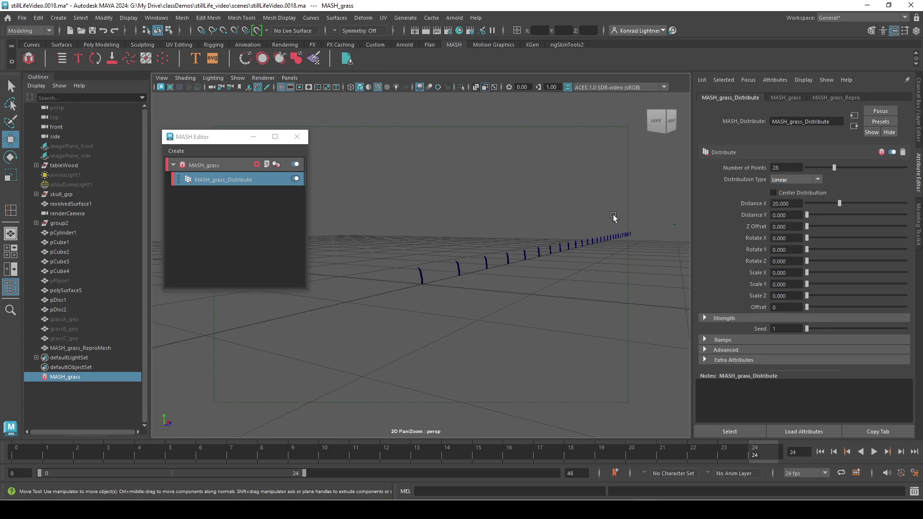
pyautogui.keyDown('alt'); pyautogui.moveTo(620, 213); pyautogui.dragTo(575, 286); pyautogui.keyUp('alt')
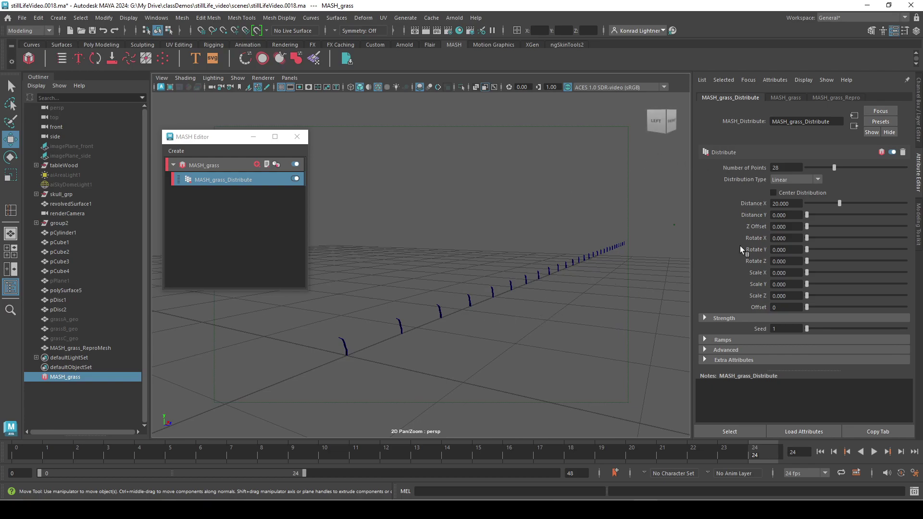
pyautogui.click(807, 179)
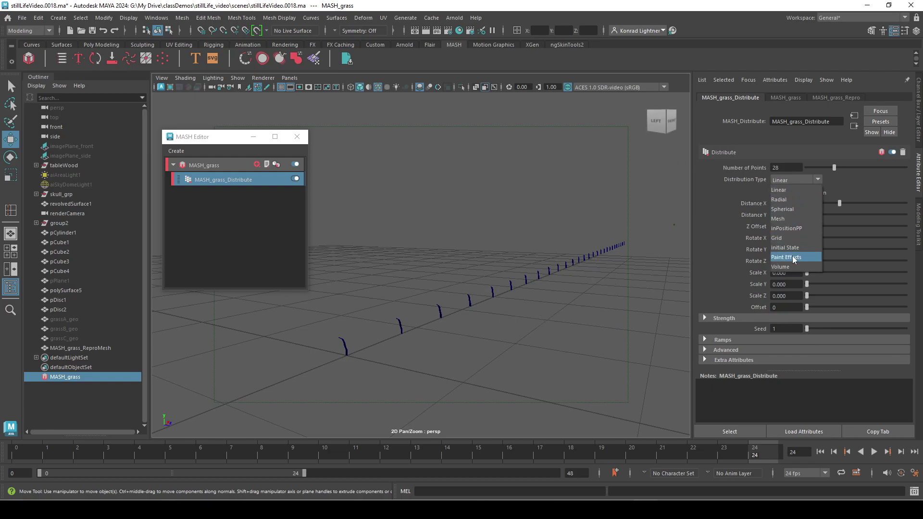
# Step: Set the Distribute node's Distance X to 0 and its Number of Points to 0
pyautogui.click(868, 202)
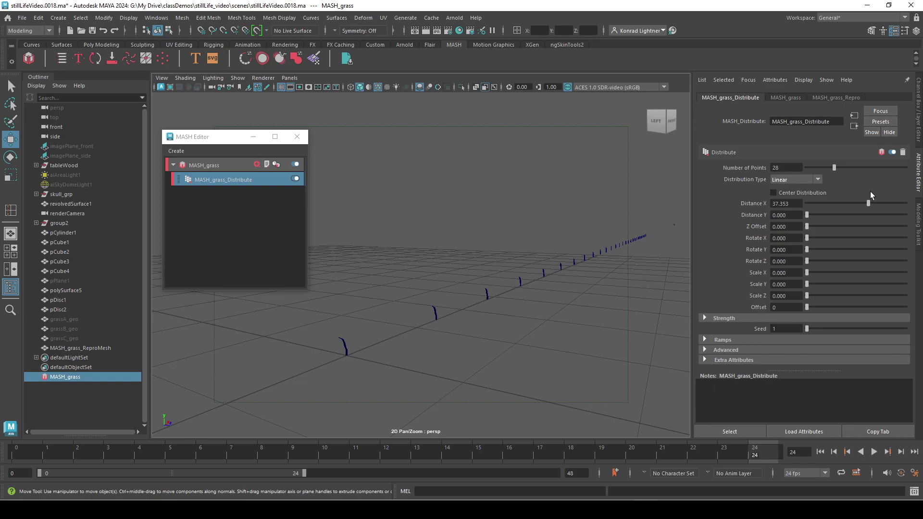
pyautogui.moveTo(851, 198); pyautogui.dragTo(789, 209)
pyautogui.keyDown('alt'); pyautogui.moveTo(612, 319); pyautogui.dragTo(573, 323); pyautogui.keyUp('alt')
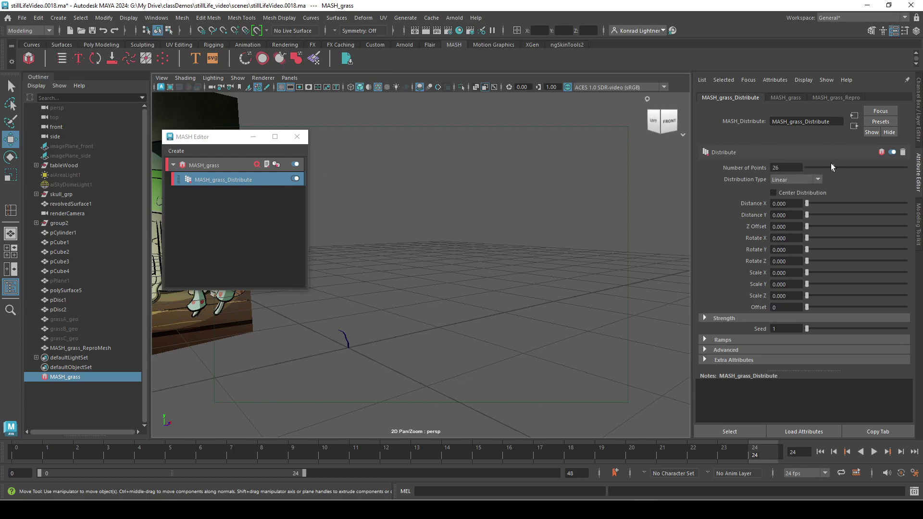
# Step: Add a Placer node to the MASH_grass network
pyautogui.click(224, 165)
pyautogui.doubleClick(234, 168)
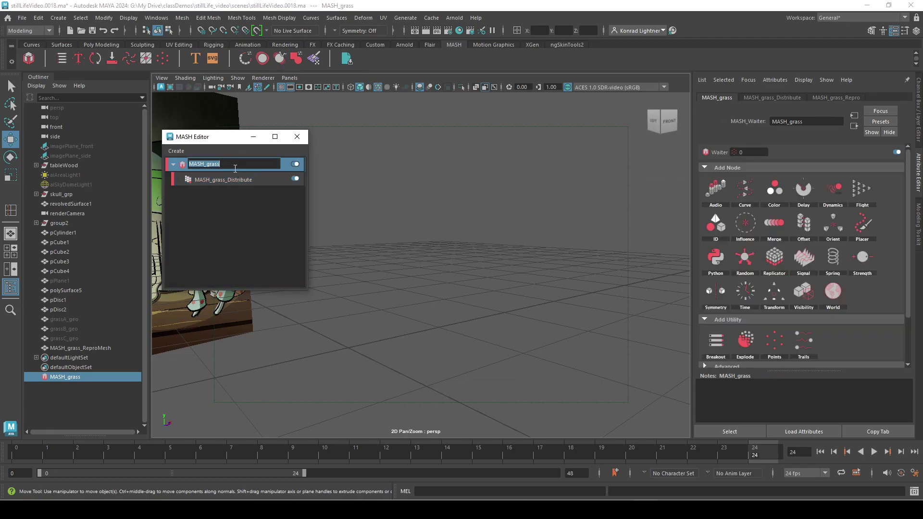
pyautogui.click(225, 180)
pyautogui.click(235, 165)
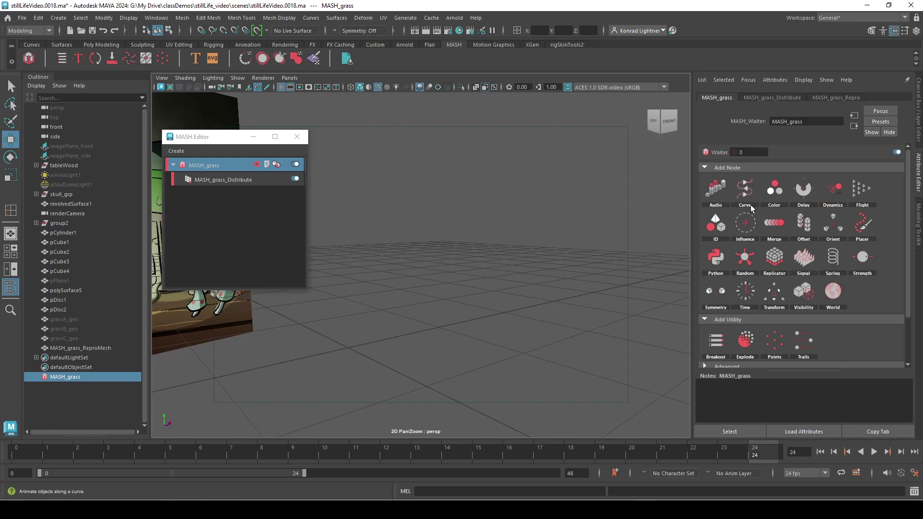
pyautogui.click(257, 165)
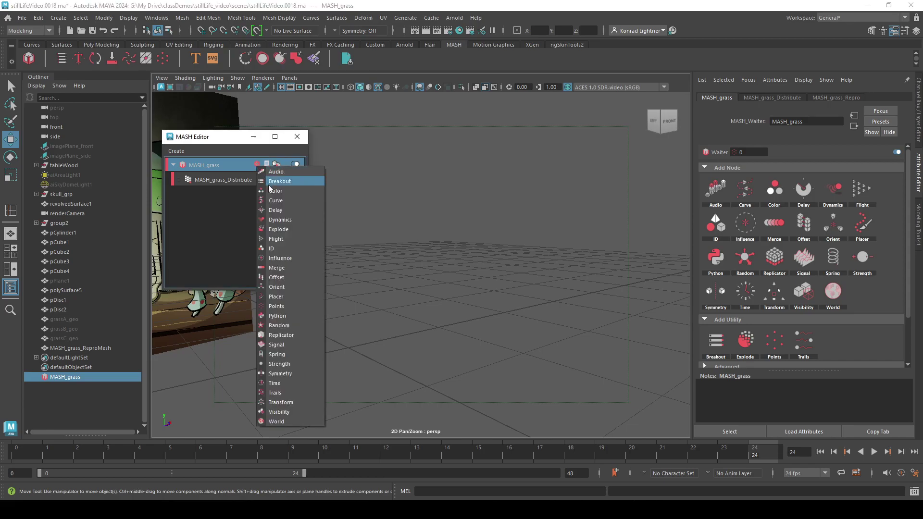
pyautogui.click(281, 299)
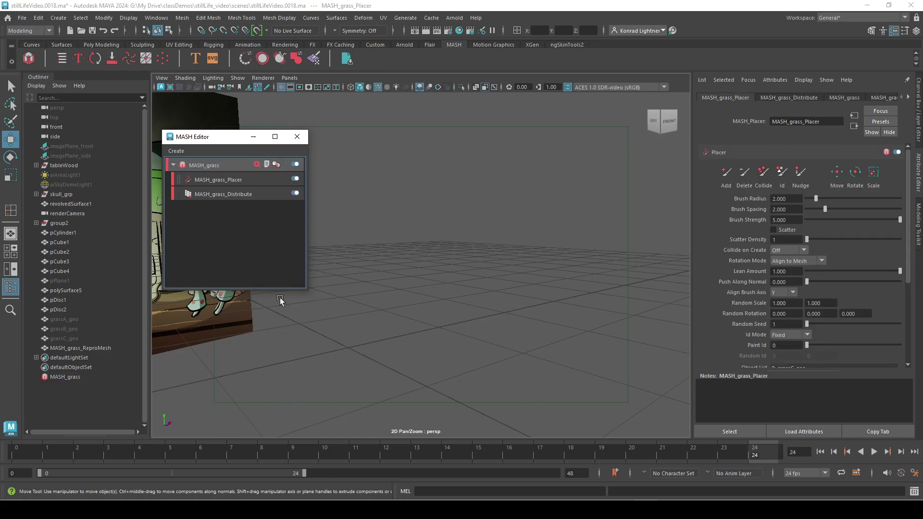
# Step: Rename the disc surface inside the round pot as dirt_geo
pyautogui.click(242, 180)
pyautogui.press('q')
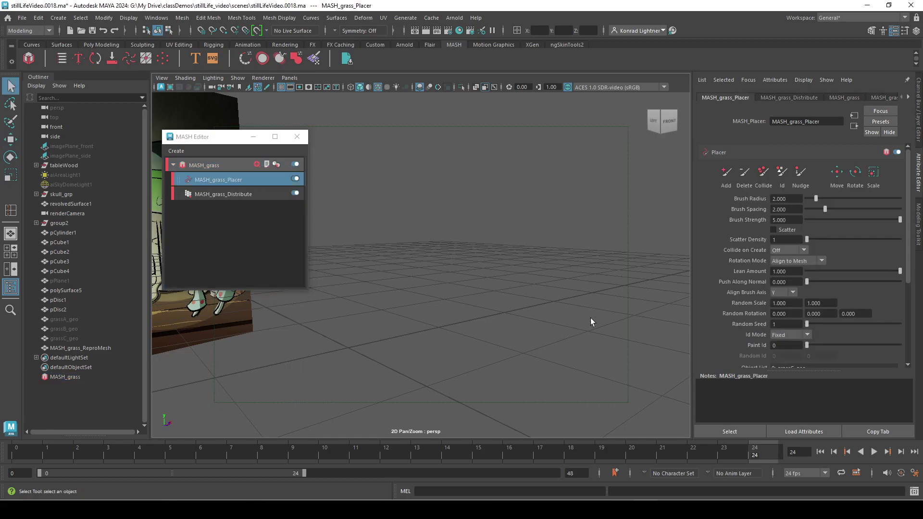
pyautogui.keyDown('alt'); pyautogui.moveTo(591, 318); pyautogui.dragTo(401, 328); pyautogui.keyUp('alt')
pyautogui.keyDown('alt'); pyautogui.moveTo(401, 328); pyautogui.dragTo(556, 353, button='right'); pyautogui.keyUp('alt')
pyautogui.keyDown('alt'); pyautogui.moveTo(464, 255); pyautogui.dragTo(418, 298); pyautogui.keyUp('alt')
pyautogui.keyDown('alt'); pyautogui.moveTo(419, 299); pyautogui.dragTo(466, 234, button='middle'); pyautogui.keyUp('alt')
pyautogui.keyDown('alt'); pyautogui.moveTo(466, 233); pyautogui.dragTo(487, 241, button='right'); pyautogui.keyUp('alt')
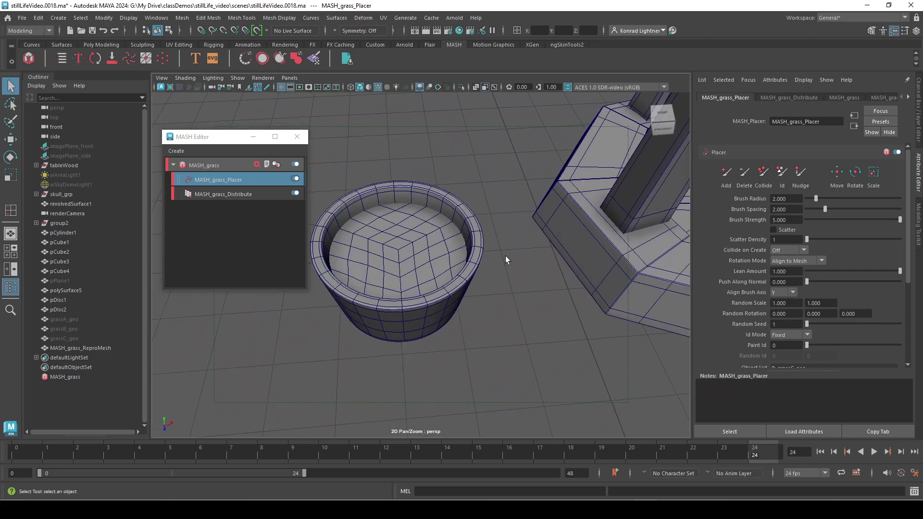
pyautogui.keyDown('alt'); pyautogui.moveTo(495, 293); pyautogui.dragTo(502, 313); pyautogui.keyUp('alt')
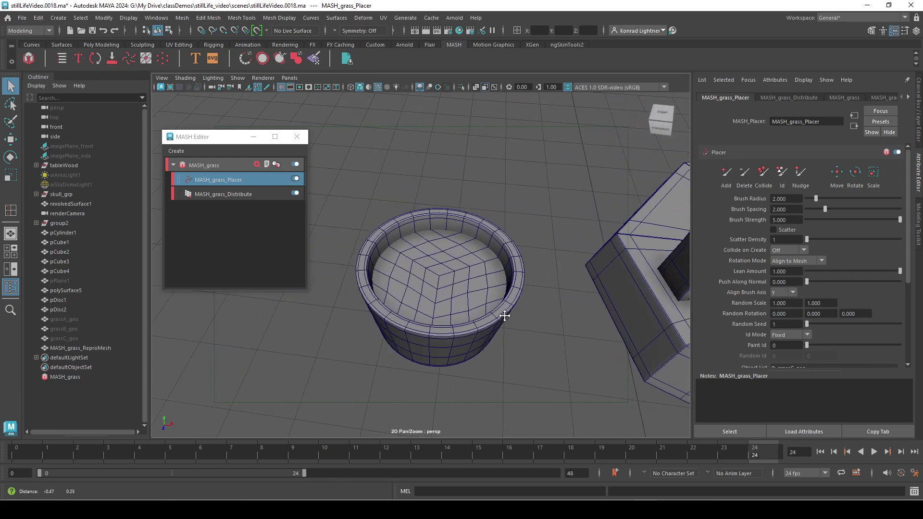
pyautogui.click(423, 273)
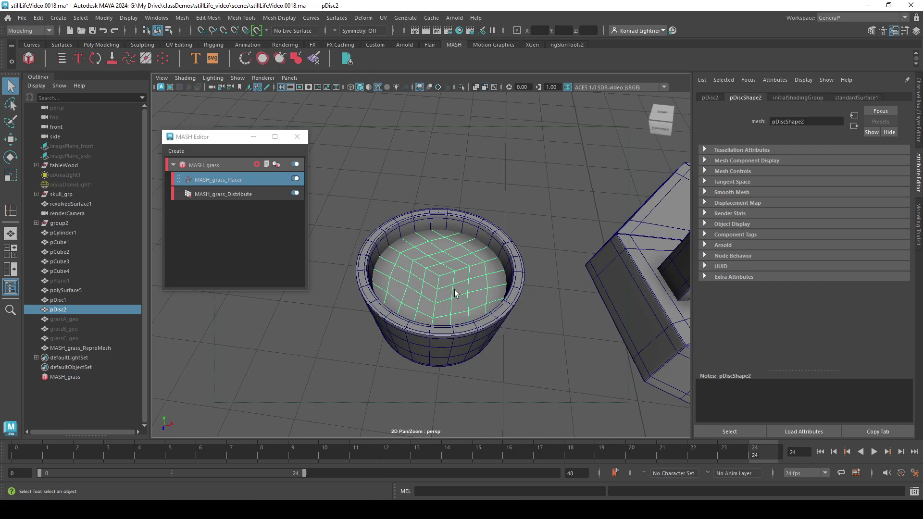
pyautogui.doubleClick(58, 310)
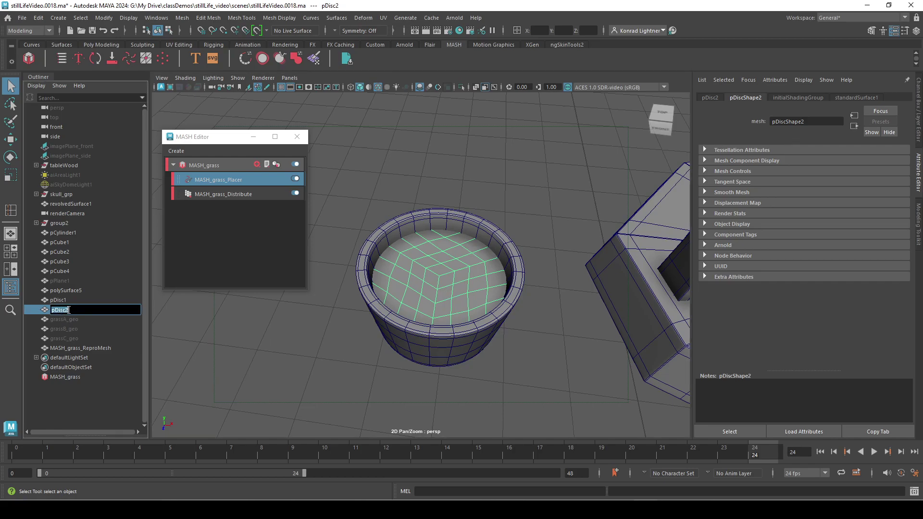
pyautogui.write('geo')
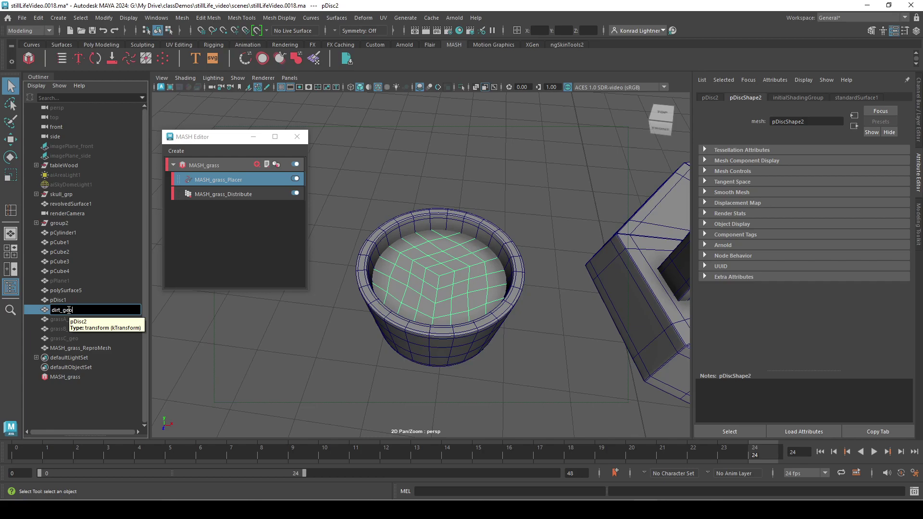
pyautogui.press('Return')
pyautogui.click(180, 313)
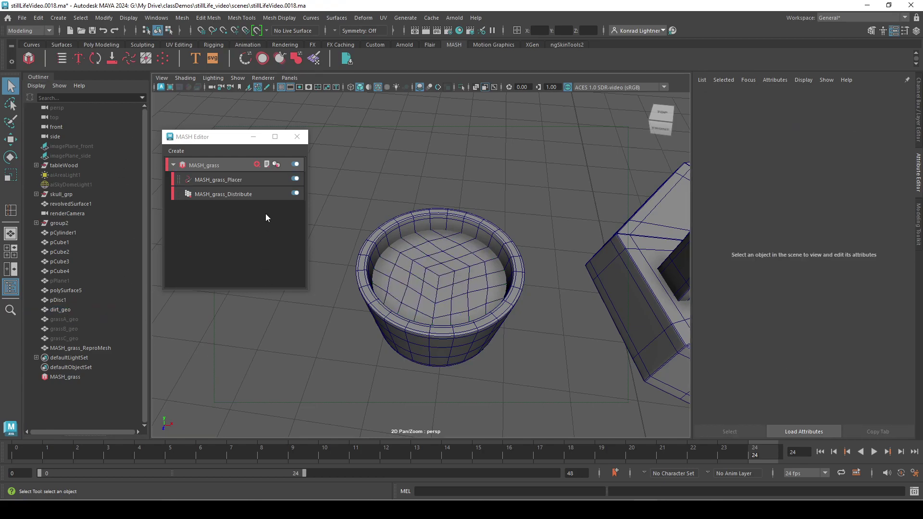
# Step: Connect dirt_geo to MASH_grass_Placer as its paint mesh and activate the Placer's Add brush
pyautogui.click(245, 180)
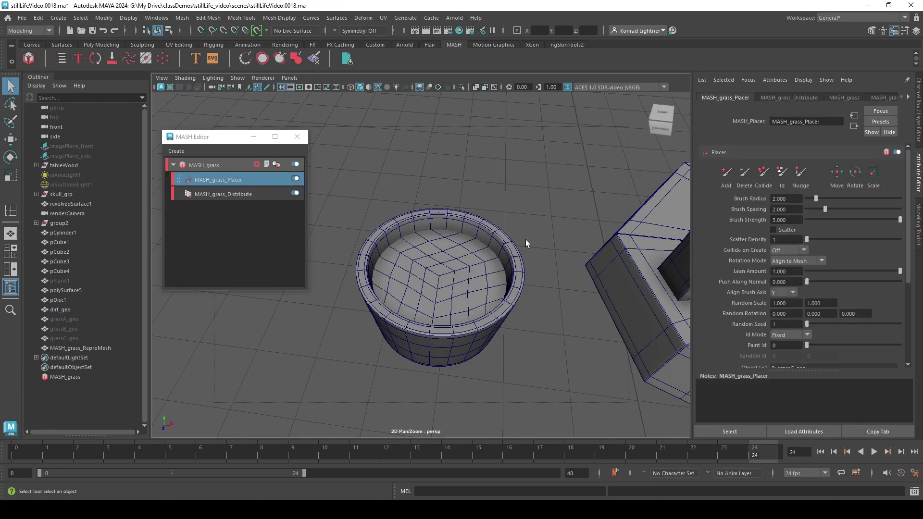
pyautogui.scroll(-5, 840, 260)
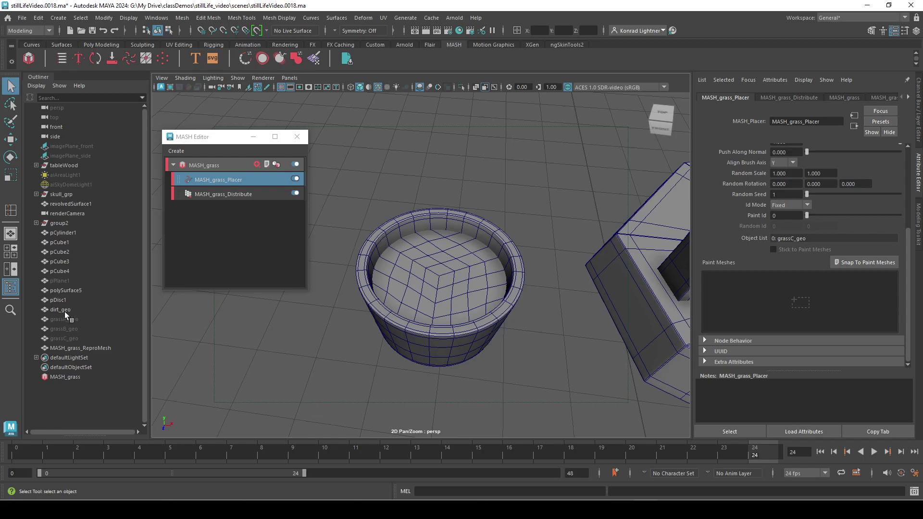
pyautogui.moveTo(65, 309); pyautogui.dragTo(817, 295)
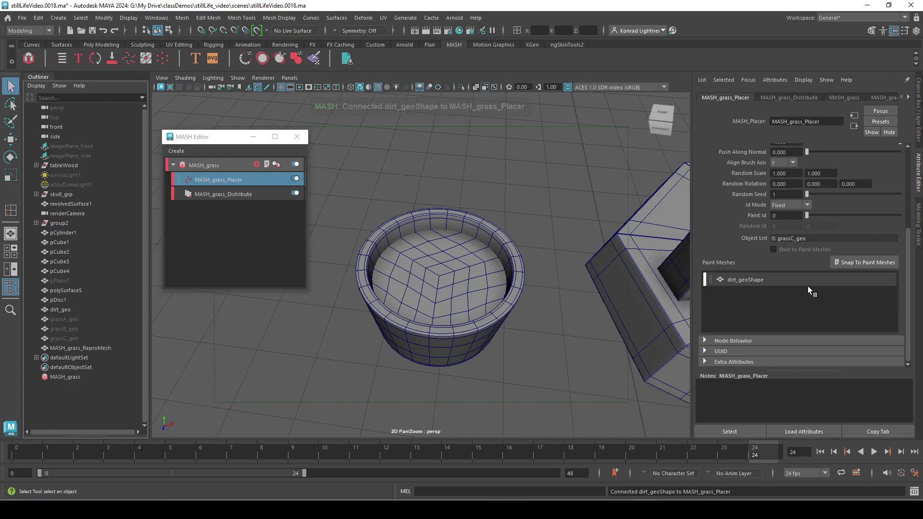
pyautogui.scroll(5, 741, 197)
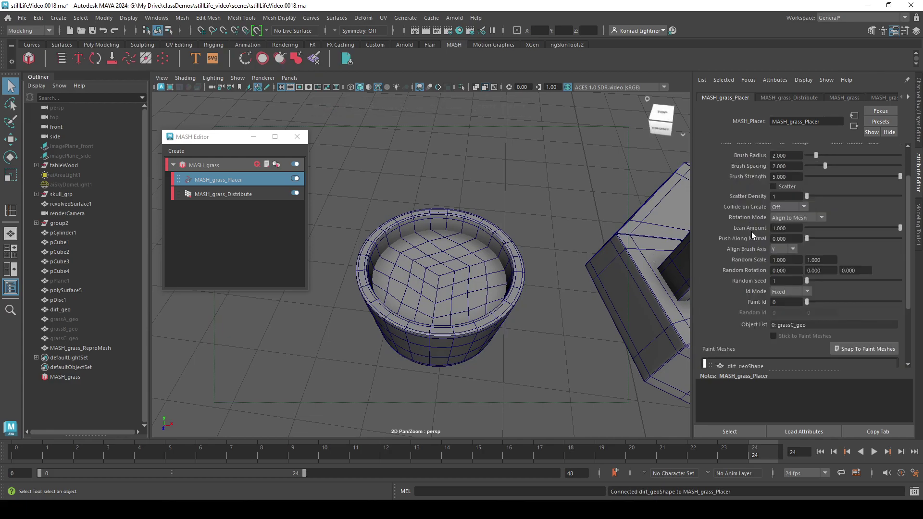
pyautogui.click(727, 176)
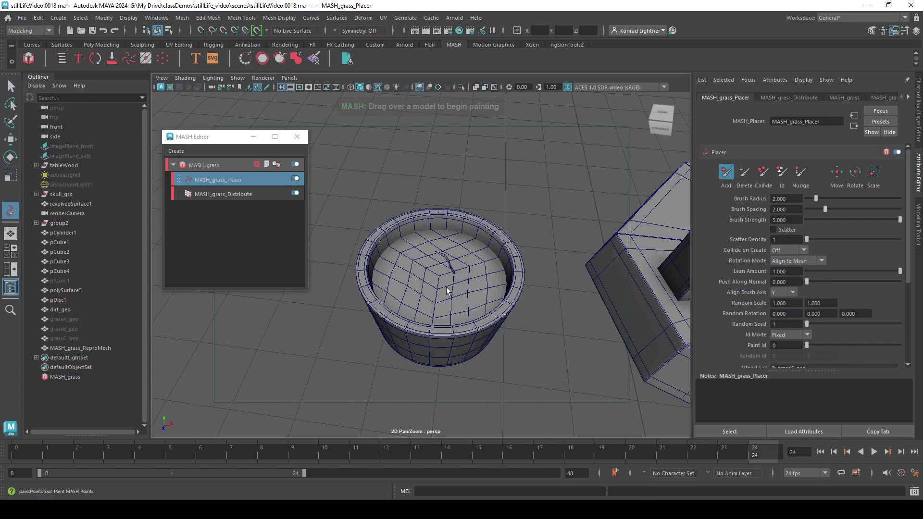
# Step: Try painting grass blades of a single type across the dirt surface in the pot
pyautogui.moveTo(445, 355)
pyautogui.keyDown('alt'); pyautogui.mouseDown()
pyautogui.moveTo(446, 301)
pyautogui.moveTo(467, 255)
pyautogui.mouseUp(); pyautogui.keyUp('alt')
pyautogui.keyDown('alt'); pyautogui.moveTo(467, 255); pyautogui.dragTo(471, 297, button='middle'); pyautogui.keyUp('alt')
pyautogui.scroll(4, 471, 297)
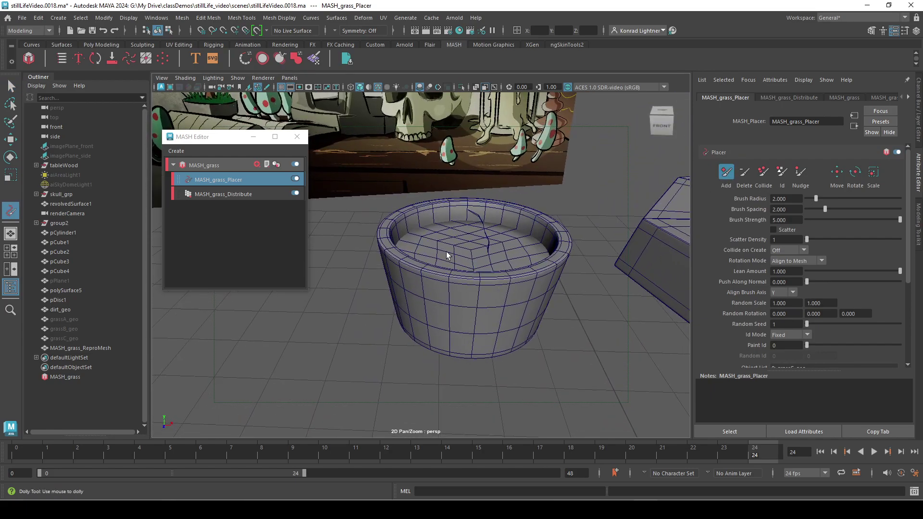
pyautogui.keyDown('alt'); pyautogui.moveTo(519, 250); pyautogui.dragTo(409, 319); pyautogui.keyUp('alt')
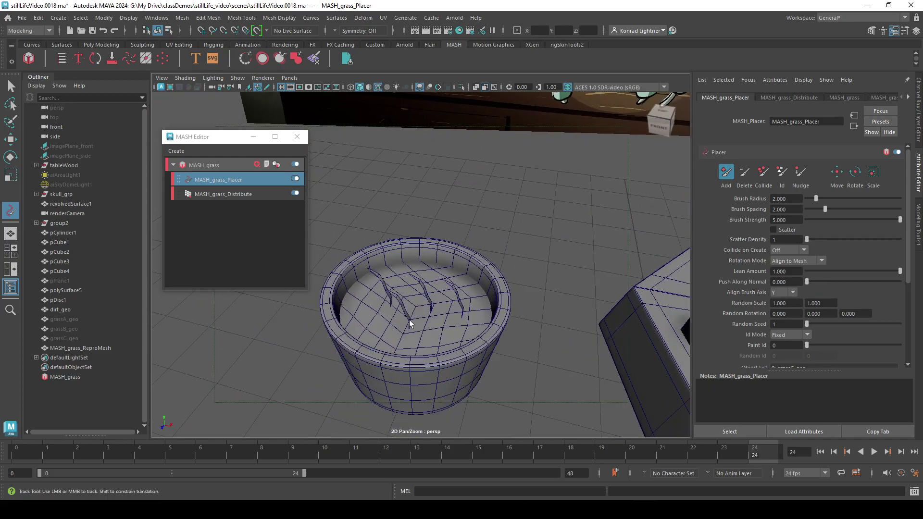
pyautogui.scroll(3, 445, 293)
pyautogui.moveTo(446, 292)
pyautogui.mouseDown()
pyautogui.moveTo(443, 350)
pyautogui.moveTo(392, 381)
pyautogui.moveTo(372, 316)
pyautogui.moveTo(408, 292)
pyautogui.mouseUp()
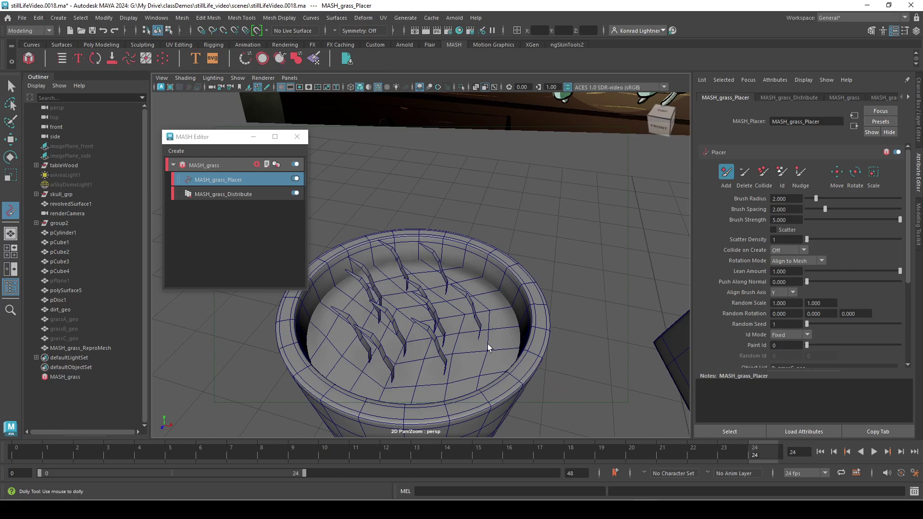
# Step: Undo all the grass blades painted on the dirt
pyautogui.hotkey('ctrl', 'z')
pyautogui.hotkey('ctrl', 'z')
pyautogui.hotkey('ctrl', 'z')
pyautogui.hotkey('ctrl', 'z')
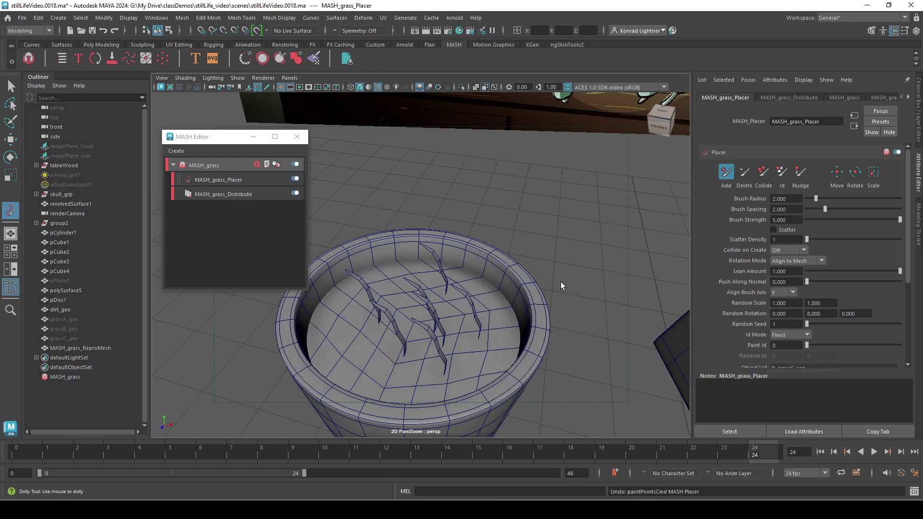
pyautogui.hotkey('ctrl', 'z')
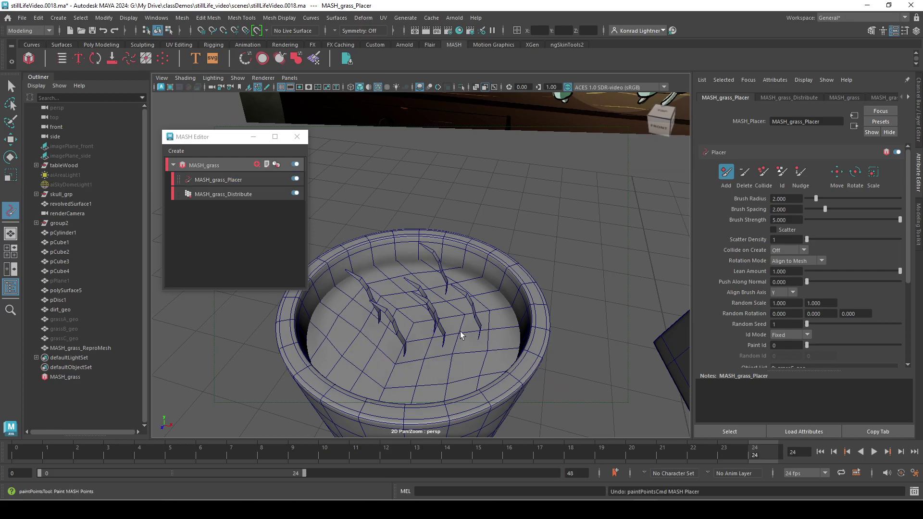
pyautogui.hotkey('ctrl', 'z')
pyautogui.hotkey('ctrl', 'z')
pyautogui.hotkey('ctrl', 'z')
pyautogui.hotkey('ctrl', 'z')
pyautogui.hotkey('ctrl', 'z')
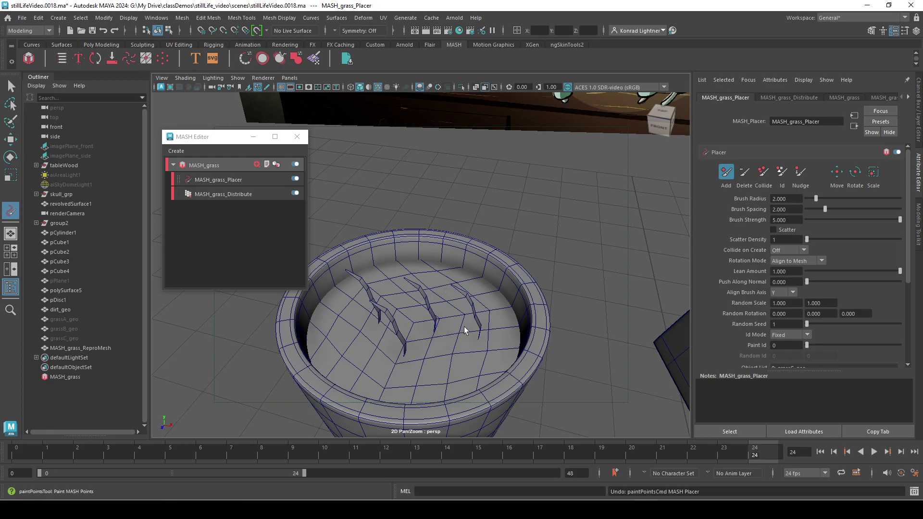
pyautogui.hotkey('ctrl', 'z')
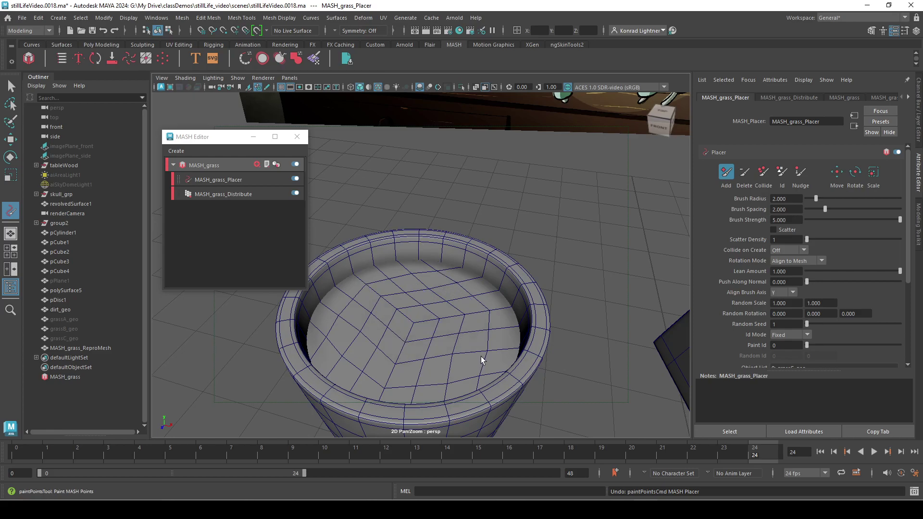
# Step: Set the Placer's Id Mode to Random with a maximum Random Id of 2
pyautogui.keyDown('alt'); pyautogui.moveTo(546, 349); pyautogui.dragTo(802, 290, button='right'); pyautogui.keyUp('alt')
pyautogui.scroll(-3, 880, 280)
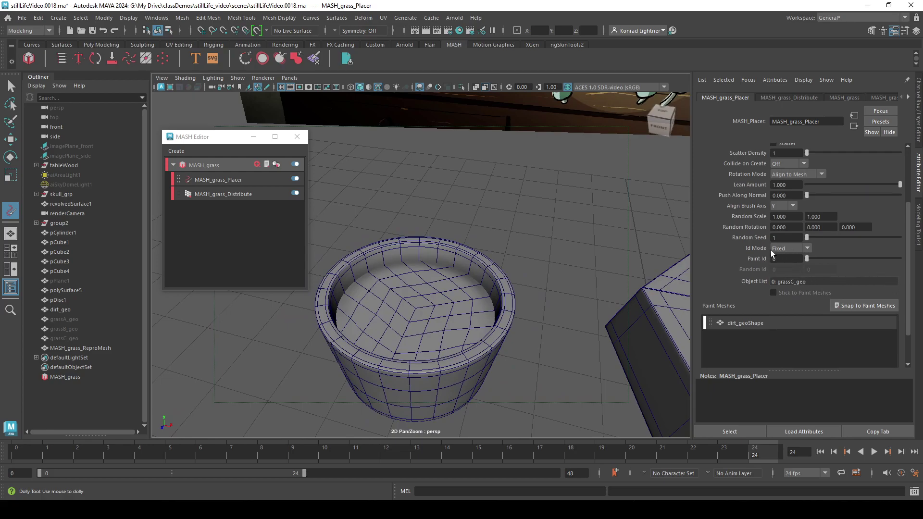
pyautogui.click(784, 249)
pyautogui.click(789, 267)
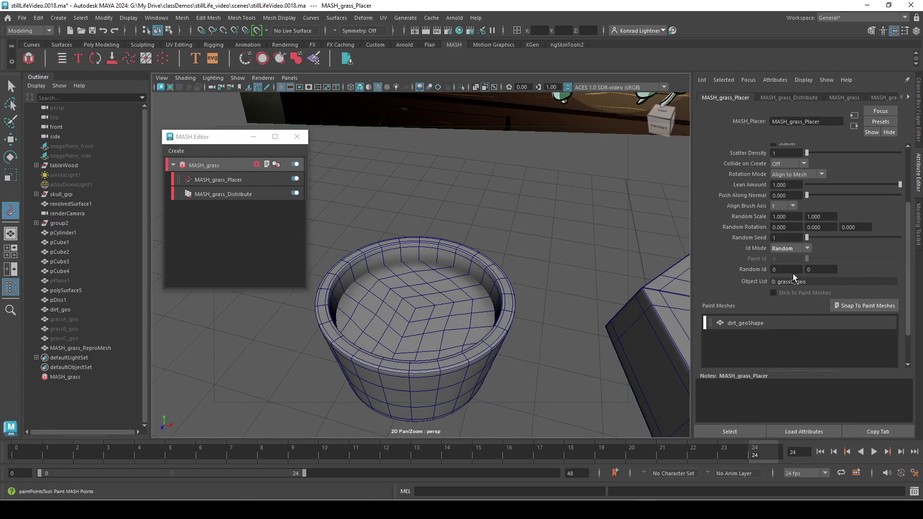
pyautogui.click(829, 269)
pyautogui.write('2')
pyautogui.press('Return')
# Step: Try painting randomly mixed grass blades onto the dirt and view them from different angles
pyautogui.moveTo(432, 287)
pyautogui.mouseDown()
pyautogui.moveTo(405, 302)
pyautogui.moveTo(437, 337)
pyautogui.moveTo(388, 325)
pyautogui.moveTo(400, 290)
pyautogui.moveTo(418, 329)
pyautogui.moveTo(375, 312)
pyautogui.mouseUp()
pyautogui.keyDown('alt'); pyautogui.moveTo(470, 333); pyautogui.dragTo(435, 304); pyautogui.keyUp('alt')
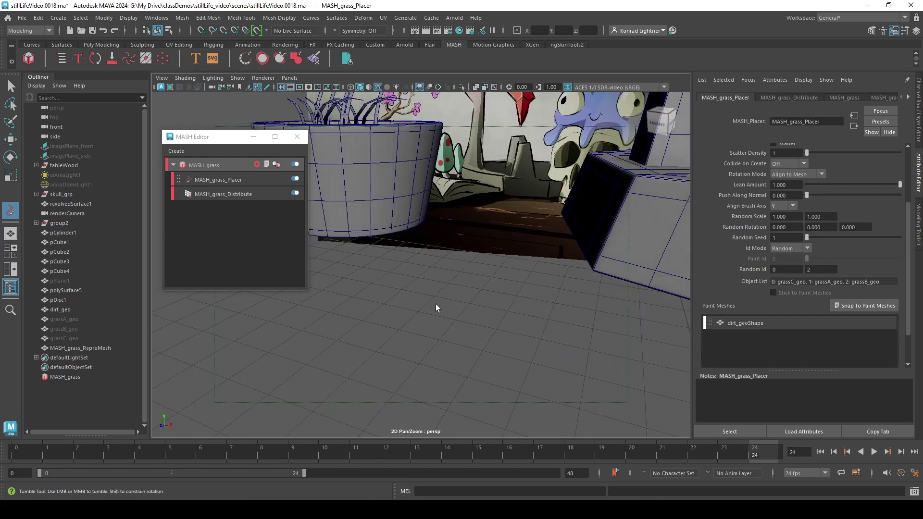
pyautogui.keyDown('alt'); pyautogui.moveTo(436, 304); pyautogui.dragTo(468, 378, button='middle'); pyautogui.keyUp('alt')
pyautogui.keyDown('alt'); pyautogui.moveTo(467, 378); pyautogui.dragTo(462, 332); pyautogui.keyUp('alt')
pyautogui.keyDown('alt'); pyautogui.moveTo(462, 332); pyautogui.dragTo(500, 352, button='right'); pyautogui.keyUp('alt')
# Step: Undo the strokes of randomly mixed grass blades in the pot
pyautogui.hotkey('ctrl', 'z')
pyautogui.hotkey('ctrl', 'z')
pyautogui.hotkey('ctrl', 'z')
pyautogui.hotkey('ctrl', 'z')
pyautogui.hotkey('ctrl', 'z')
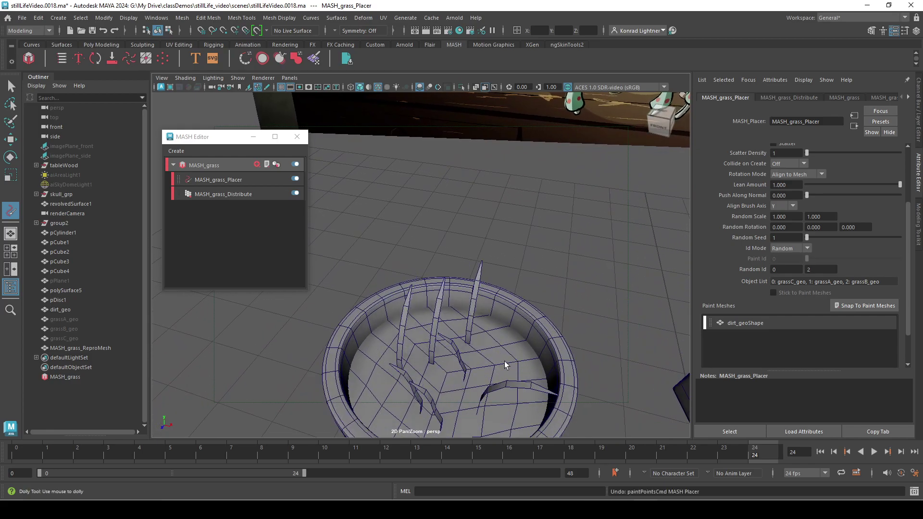
pyautogui.hotkey('ctrl', 'z')
pyautogui.hotkey('ctrl', 'z')
pyautogui.hotkey('ctrl', 'z')
pyautogui.hotkey('ctrl', 'z')
pyautogui.hotkey('ctrl', 'z')
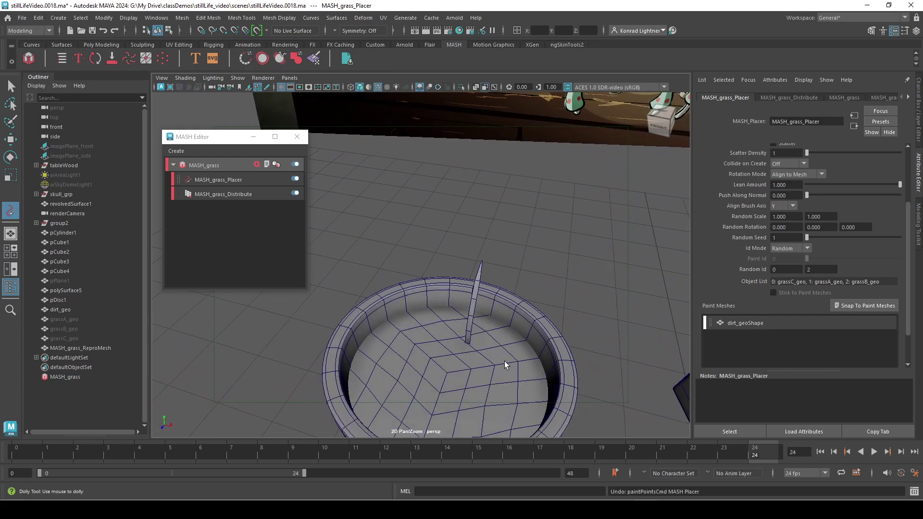
pyautogui.keyDown('alt'); pyautogui.moveTo(599, 314); pyautogui.dragTo(589, 327, button='right'); pyautogui.keyUp('alt')
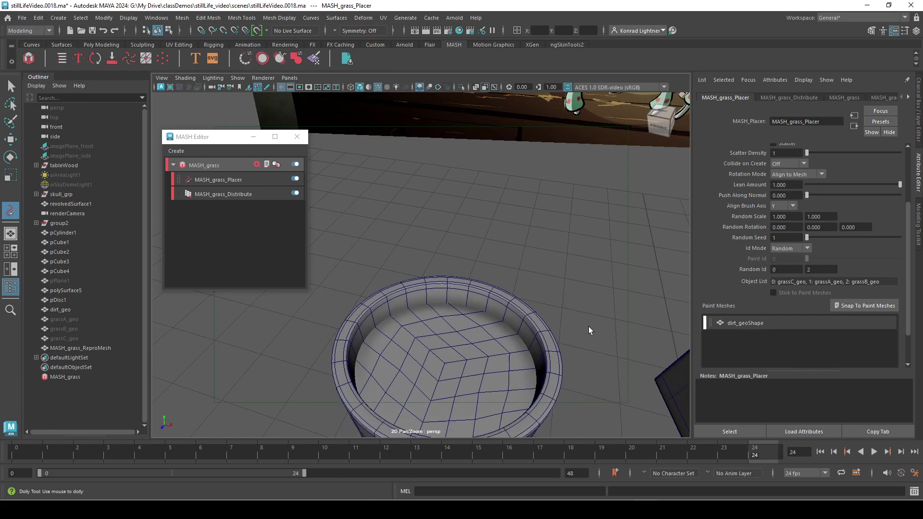
# Step: Enable Scatter with a Scatter Density of 4 and try painting scattered grass over the dirt
pyautogui.keyDown('alt'); pyautogui.moveTo(588, 332); pyautogui.dragTo(587, 275, button='middle'); pyautogui.keyUp('alt')
pyautogui.scroll(2, 833, 229)
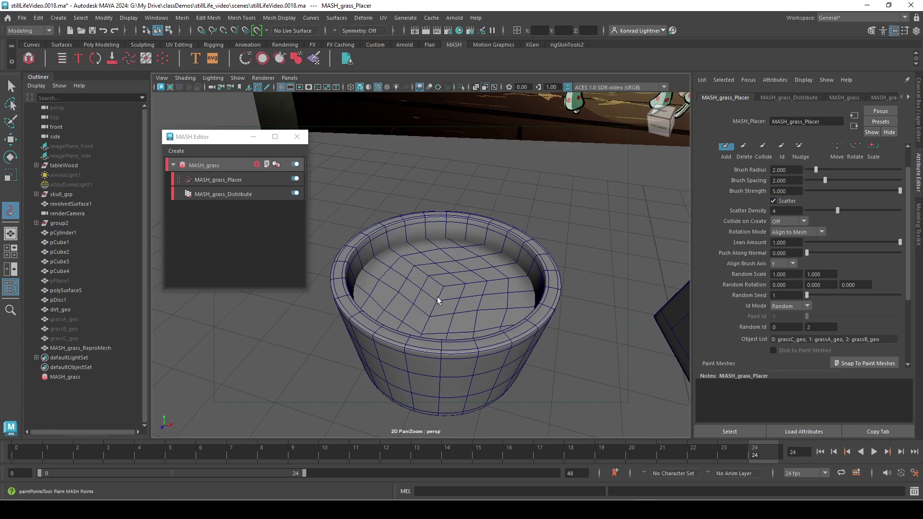
pyautogui.moveTo(467, 273)
pyautogui.mouseDown()
pyautogui.moveTo(417, 277)
pyautogui.moveTo(457, 279)
pyautogui.moveTo(429, 270)
pyautogui.moveTo(446, 284)
pyautogui.moveTo(470, 276)
pyautogui.mouseUp()
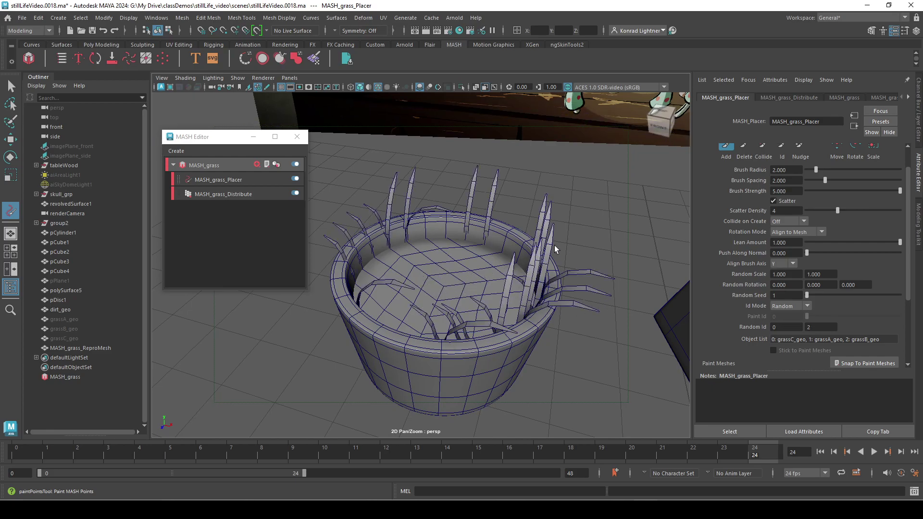
# Step: Undo the scattered grass strokes together with the preceding Scatter and Id Mode changes
pyautogui.hotkey('ctrl', 'z')
pyautogui.hotkey('ctrl', 'z')
pyautogui.hotkey('ctrl', 'z')
pyautogui.hotkey('ctrl', 'z')
pyautogui.hotkey('ctrl', 'z')
pyautogui.hotkey('ctrl', 'z')
pyautogui.hotkey('ctrl', 'z')
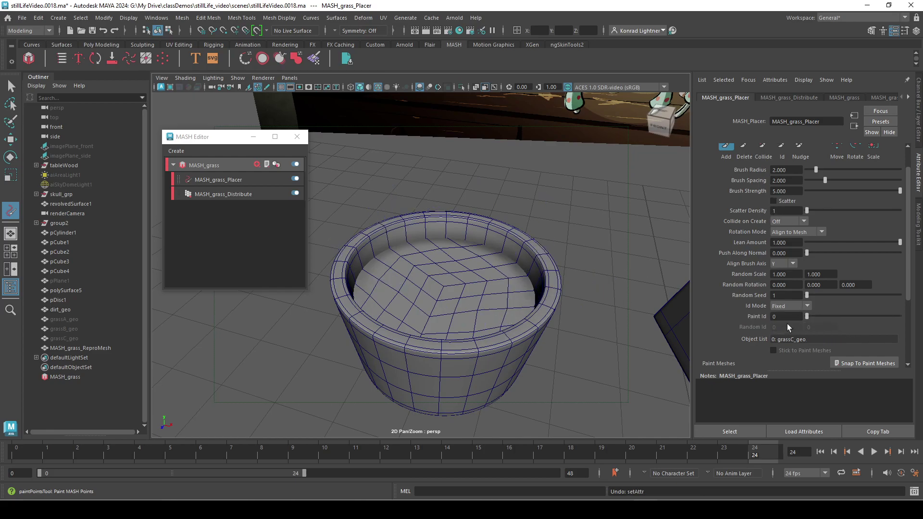
# Step: Set the Placer's Id Mode to Random with Random Id from 0 to 2, and enable Scatter
pyautogui.click(797, 309)
pyautogui.click(798, 318)
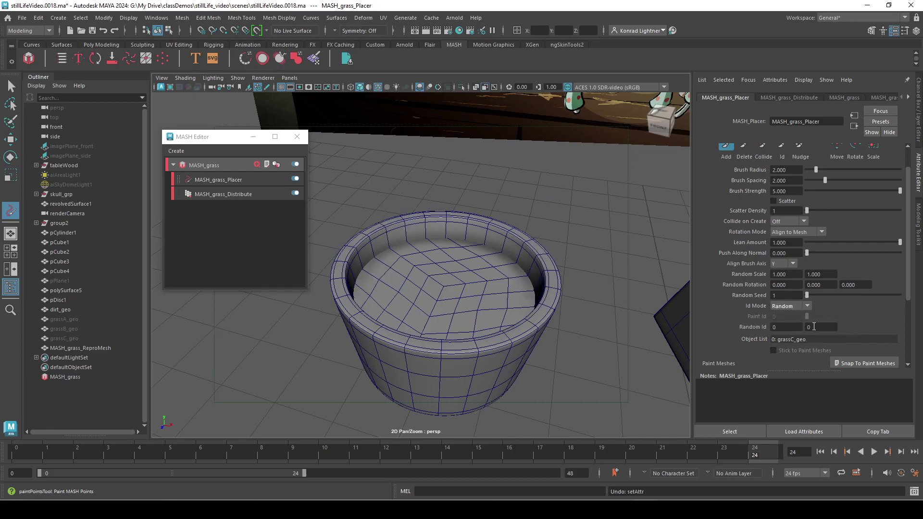
pyautogui.click(827, 326)
pyautogui.write('2')
pyautogui.press('Return')
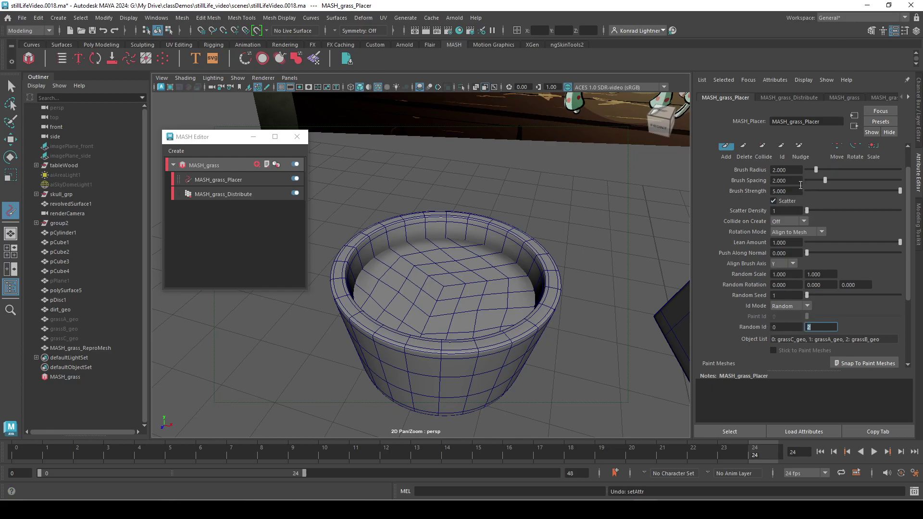
# Step: Reduce the Brush Radius to 0.521 and the Brush Spacing to 0.260 while painting a few grass blades on the dirt
pyautogui.moveTo(824, 180); pyautogui.dragTo(809, 169)
pyautogui.click(439, 288)
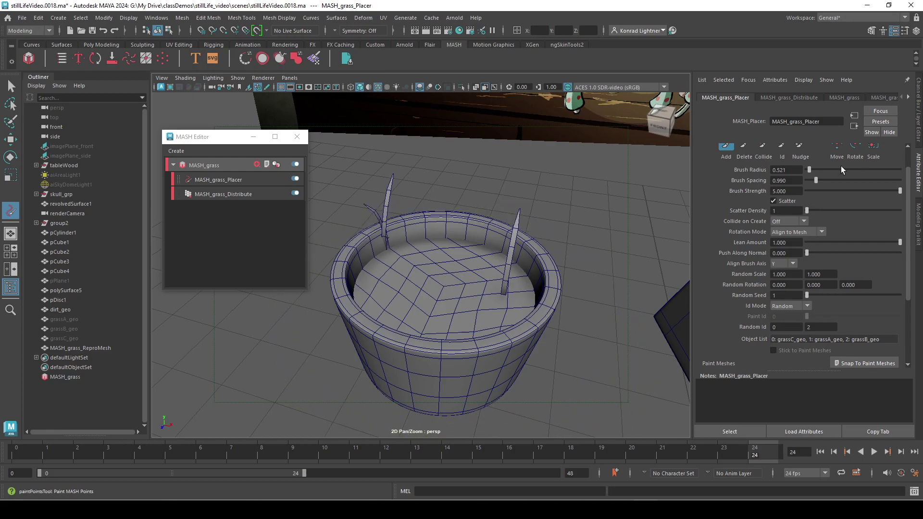
pyautogui.moveTo(817, 181); pyautogui.dragTo(811, 185)
pyautogui.moveTo(464, 308); pyautogui.dragTo(452, 276)
# Step: Set the Brush Radius to 0.01 and place two grass blades near the middle of the dirt
pyautogui.moveTo(812, 169); pyautogui.dragTo(800, 171)
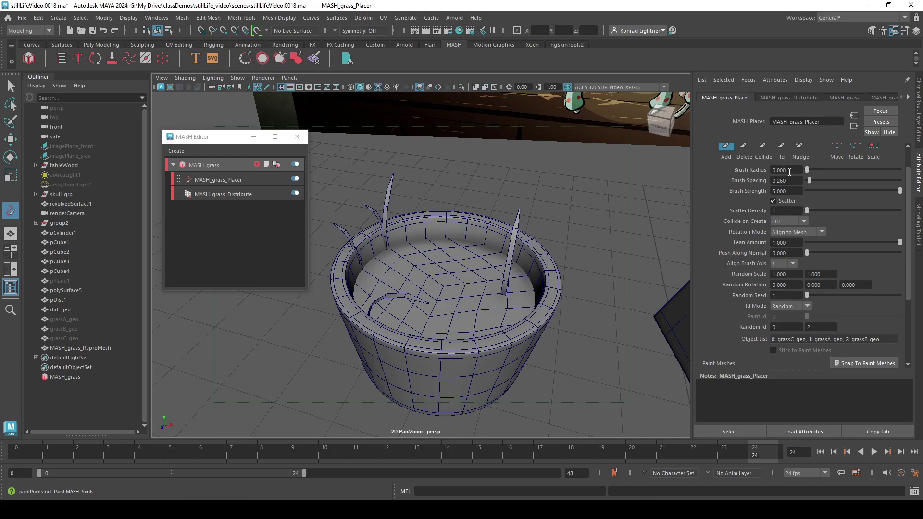
pyautogui.click(789, 172)
pyautogui.write('0.01')
pyautogui.press('Return')
pyautogui.click(440, 277)
pyautogui.click(454, 305)
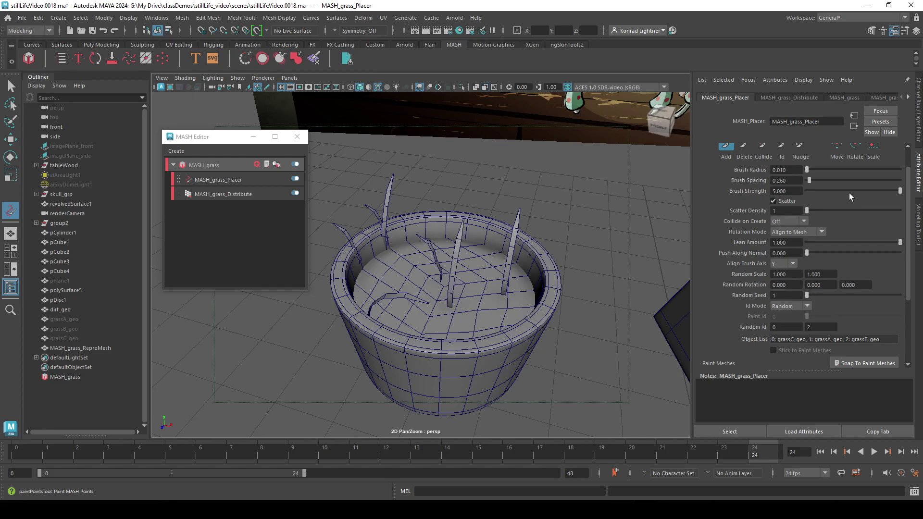
# Step: Set the Brush Spacing to 1 and add a grass blade toward the back of the dirt
pyautogui.click(797, 170)
pyautogui.press('Tab')
pyautogui.write('1')
pyautogui.press('Return')
pyautogui.click(441, 254)
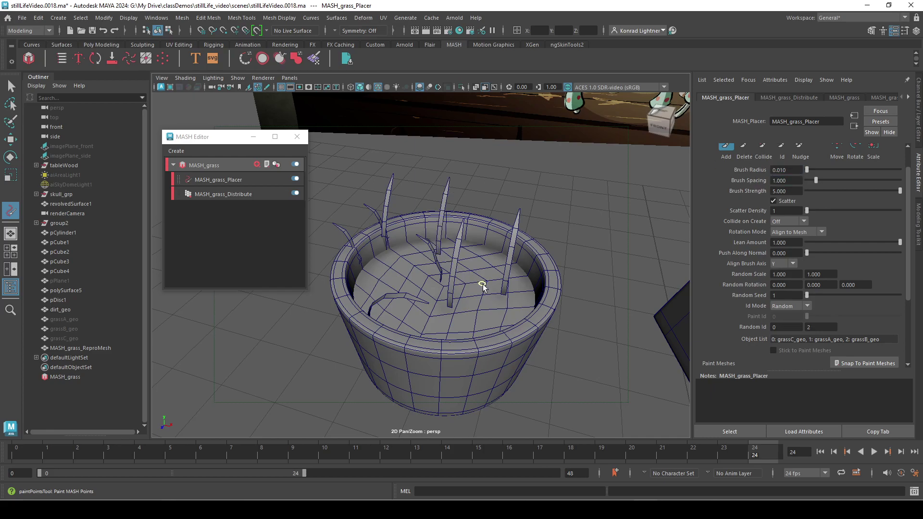
# Step: Paint more grass blades across the dirt, and set the Lean Amount to 0.2 and the minimum Random Scale to 0.5
pyautogui.moveTo(483, 286)
pyautogui.mouseDown()
pyautogui.moveTo(478, 318)
pyautogui.moveTo(391, 299)
pyautogui.moveTo(447, 270)
pyautogui.mouseUp()
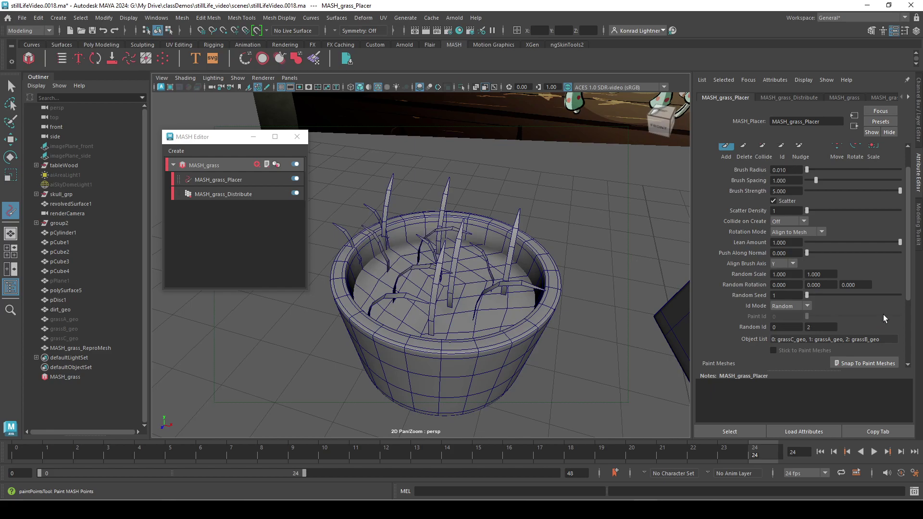
pyautogui.click(800, 244)
pyautogui.write('2.')
pyautogui.write('0')
pyautogui.press('Return')
pyautogui.write('0.2')
pyautogui.press('Return')
pyautogui.click(788, 274)
pyautogui.write('.5')
pyautogui.press('Tab')
# Step: Paint grass blades with the reduced lean and random scale over the middle and back of the dirt
pyautogui.click(456, 265)
pyautogui.click(470, 270)
pyautogui.moveTo(418, 340)
pyautogui.mouseDown()
pyautogui.moveTo(476, 306)
pyautogui.moveTo(453, 326)
pyautogui.moveTo(394, 287)
pyautogui.moveTo(409, 260)
pyautogui.moveTo(388, 288)
pyautogui.moveTo(410, 305)
pyautogui.mouseUp()
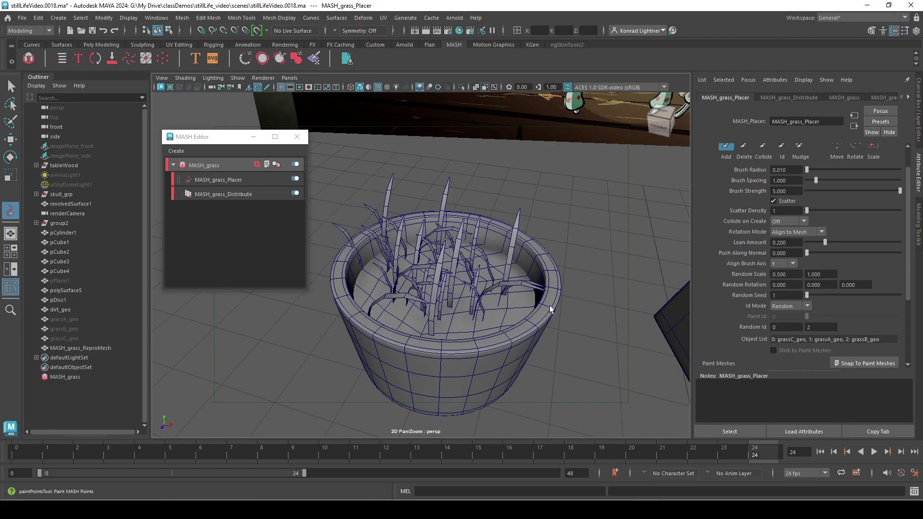
# Step: Erase all painted grass blades from the pot with the Delete brush, enlarging the Brush Radius to 2.5
pyautogui.click(742, 146)
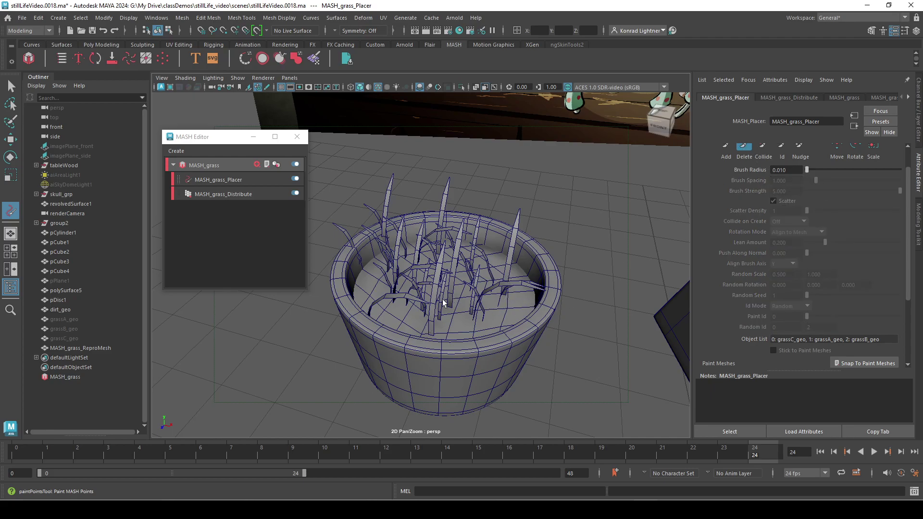
pyautogui.moveTo(444, 303)
pyautogui.keyDown('ctrl'); pyautogui.mouseDown()
pyautogui.moveTo(449, 315)
pyautogui.moveTo(418, 346)
pyautogui.moveTo(398, 305)
pyautogui.moveTo(431, 319)
pyautogui.moveTo(365, 303)
pyautogui.moveTo(378, 258)
pyautogui.moveTo(359, 271)
pyautogui.moveTo(380, 256)
pyautogui.moveTo(374, 263)
pyautogui.moveTo(423, 264)
pyautogui.moveTo(398, 288)
pyautogui.moveTo(382, 260)
pyautogui.moveTo(465, 257)
pyautogui.mouseUp(); pyautogui.keyUp('ctrl')
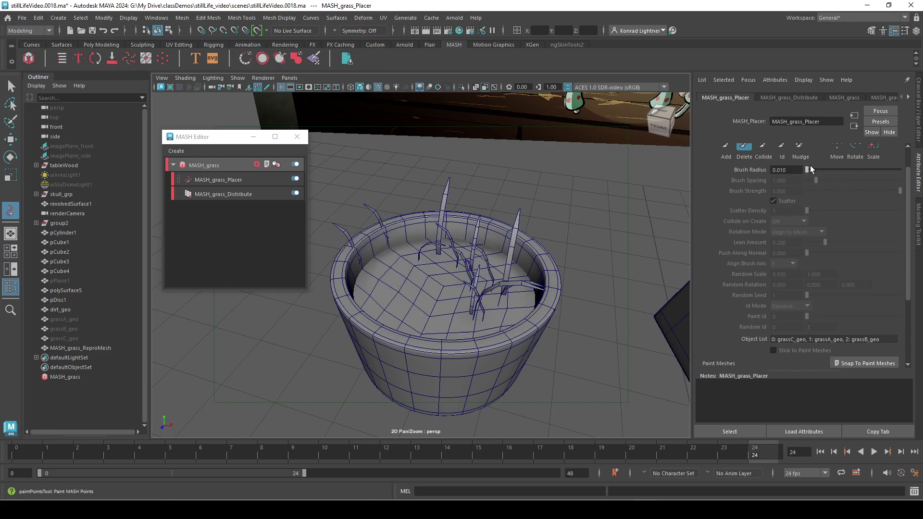
pyautogui.moveTo(810, 169); pyautogui.dragTo(818, 169)
pyautogui.keyDown('ctrl'); pyautogui.click(412, 274); pyautogui.keyUp('ctrl')
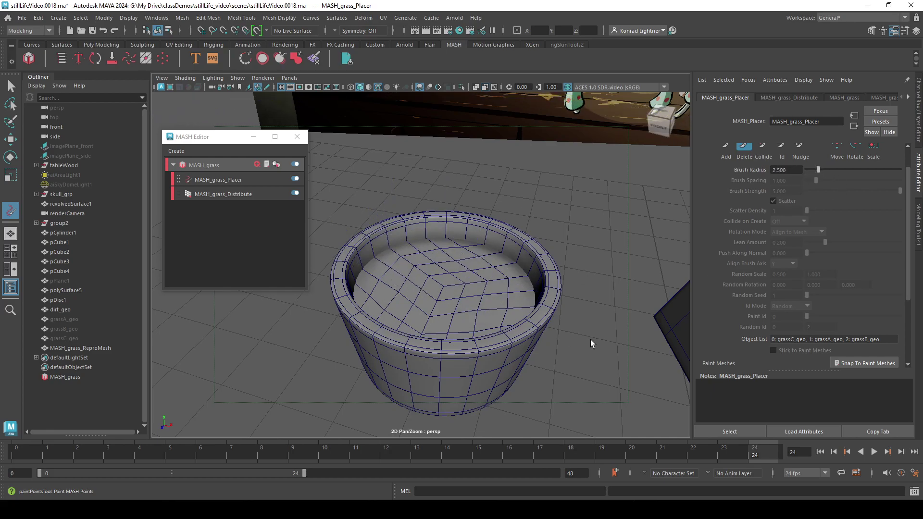
# Step: Return to the Add brush with a Scatter Density of 3 and a Y Random Rotation of 360
pyautogui.click(725, 145)
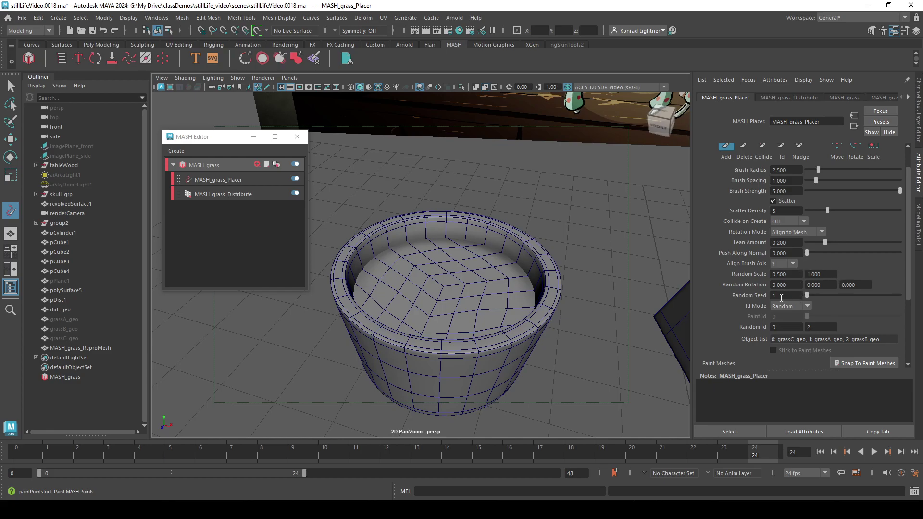
pyautogui.moveTo(823, 285); pyautogui.dragTo(778, 279)
pyautogui.write('360')
pyautogui.press('Return')
# Step: Try painting scattered grass around the pot with the 2.5 Brush Radius, and undo all of the strokes
pyautogui.moveTo(378, 201)
pyautogui.mouseDown()
pyautogui.moveTo(443, 284)
pyautogui.moveTo(472, 289)
pyautogui.moveTo(464, 303)
pyautogui.moveTo(447, 285)
pyautogui.moveTo(441, 295)
pyautogui.moveTo(470, 262)
pyautogui.moveTo(475, 283)
pyautogui.moveTo(502, 264)
pyautogui.moveTo(483, 318)
pyautogui.moveTo(500, 297)
pyautogui.moveTo(466, 314)
pyautogui.mouseUp()
pyautogui.hotkey('ctrl', 'z')
pyautogui.hotkey('ctrl', 'z')
pyautogui.hotkey('ctrl', 'z')
pyautogui.hotkey('ctrl', 'z')
pyautogui.hotkey('ctrl', 'z')
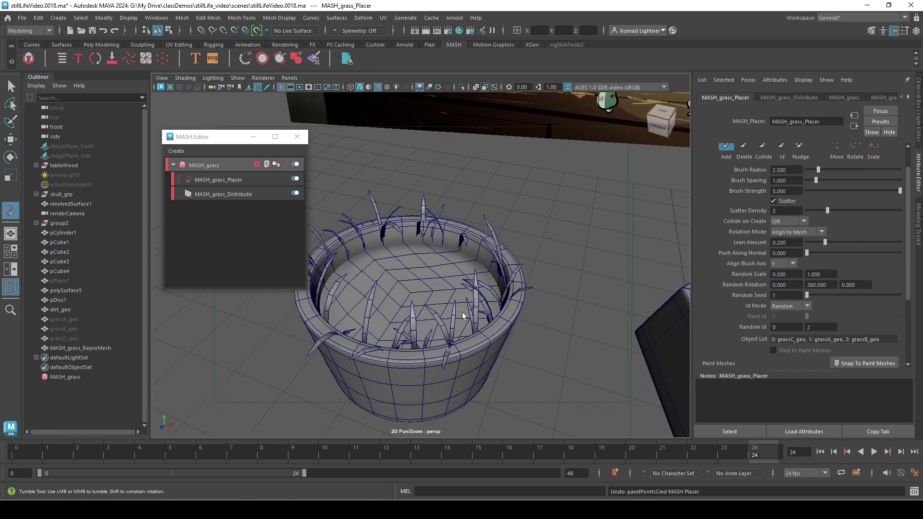
pyautogui.hotkey('ctrl', 'z')
pyautogui.hotkey('ctrl', 'z')
pyautogui.hotkey('ctrl', 'z')
pyautogui.hotkey('ctrl', 'z')
pyautogui.hotkey('ctrl', 'z')
pyautogui.hotkey('ctrl', 'z')
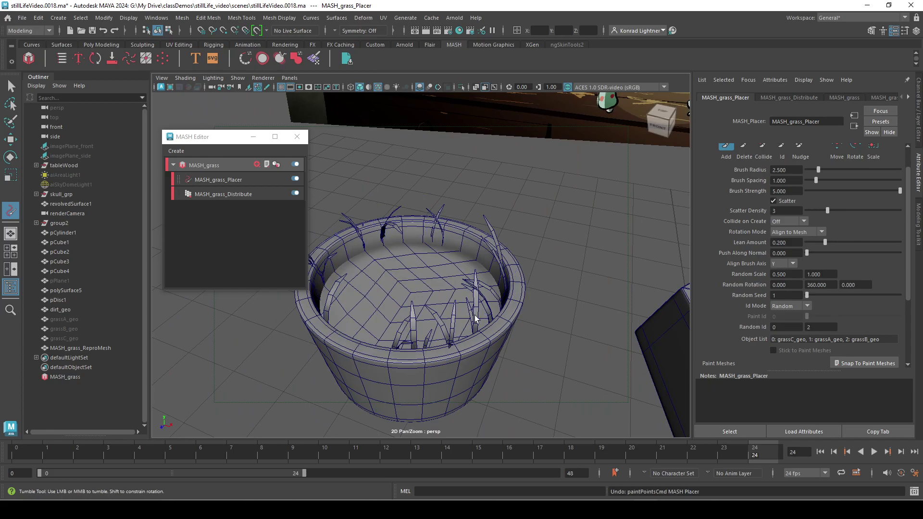
pyautogui.hotkey('ctrl', 'z')
pyautogui.hotkey('ctrl', 'z')
pyautogui.hotkey('ctrl', 'z')
pyautogui.hotkey('ctrl', 'z')
pyautogui.hotkey('ctrl', 'z')
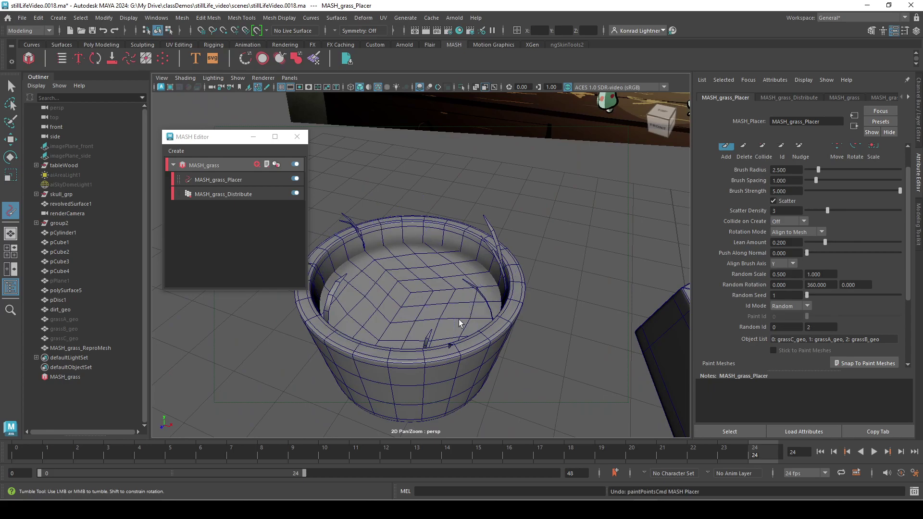
pyautogui.hotkey('ctrl', 'z')
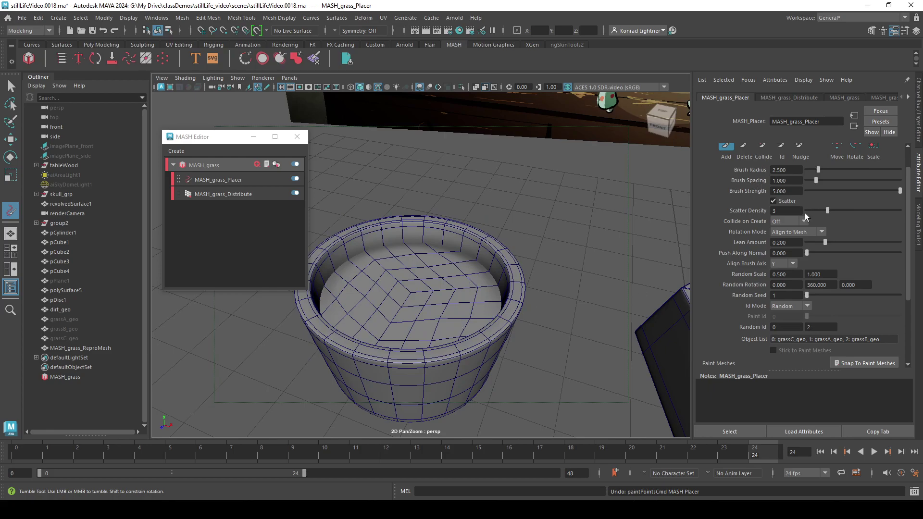
# Step: Try a Brush Radius of 1 with a test dab of grass on the dirt, and undo the dab
pyautogui.scroll(2, 805, 213)
pyautogui.click(787, 198)
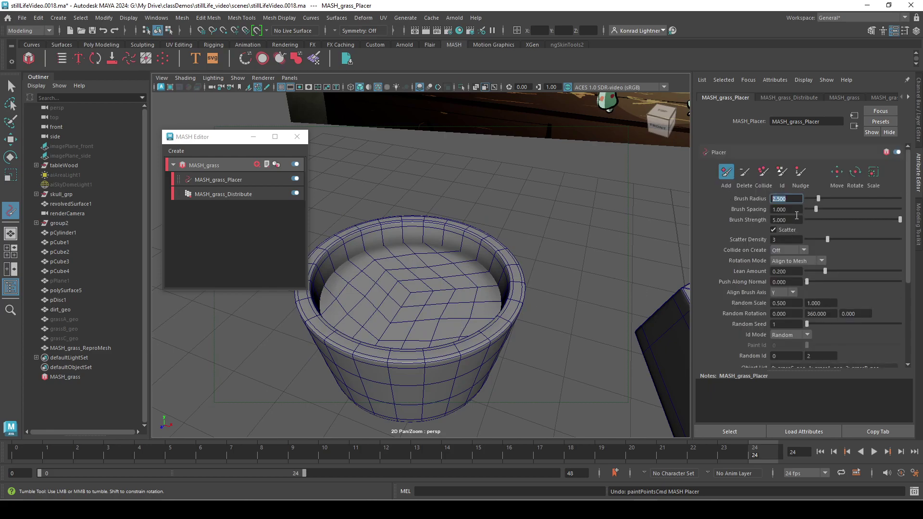
pyautogui.write('1')
pyautogui.press('Return')
pyautogui.click(414, 303)
pyautogui.hotkey('ctrl', 'z')
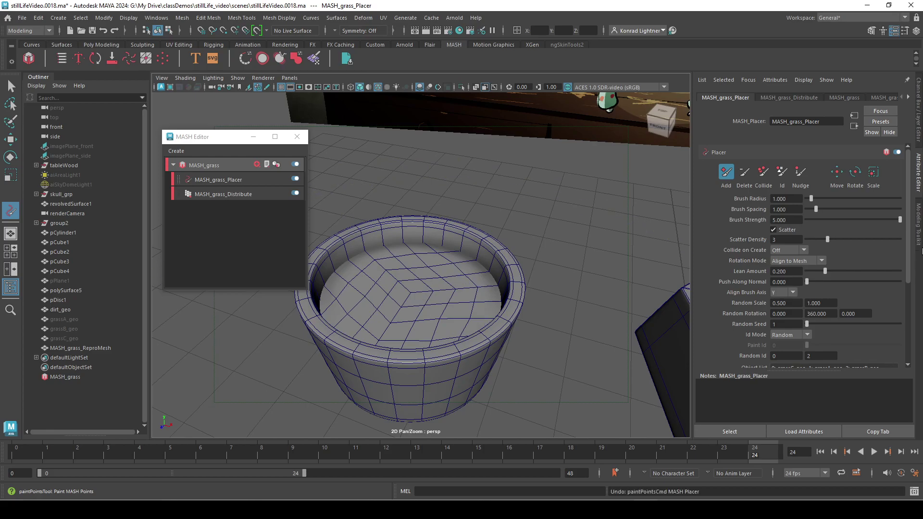
# Step: Set the Brush Spacing to 0.5 and the Brush Radius to 0.2
pyautogui.click(800, 211)
pyautogui.write('0.5')
pyautogui.press('Return')
pyautogui.hotkey('shift', 'Tab')
pyautogui.write('.2')
pyautogui.press('Return')
# Step: Paint dense grass over the whole dirt surface, covering the middle, the edges and the remaining bare patches
pyautogui.moveTo(413, 276)
pyautogui.mouseDown()
pyautogui.moveTo(429, 294)
pyautogui.moveTo(437, 266)
pyautogui.moveTo(431, 282)
pyautogui.moveTo(397, 281)
pyautogui.moveTo(411, 336)
pyautogui.moveTo(389, 313)
pyautogui.moveTo(455, 291)
pyautogui.moveTo(384, 296)
pyautogui.moveTo(411, 335)
pyautogui.moveTo(380, 308)
pyautogui.moveTo(357, 317)
pyautogui.moveTo(476, 276)
pyautogui.moveTo(462, 289)
pyautogui.moveTo(403, 265)
pyautogui.moveTo(428, 284)
pyautogui.moveTo(396, 264)
pyautogui.moveTo(371, 289)
pyautogui.moveTo(368, 275)
pyautogui.moveTo(432, 286)
pyautogui.moveTo(412, 291)
pyautogui.moveTo(449, 289)
pyautogui.moveTo(441, 290)
pyautogui.mouseUp()
pyautogui.moveTo(444, 300)
pyautogui.mouseDown()
pyautogui.moveTo(371, 310)
pyautogui.moveTo(442, 318)
pyautogui.moveTo(380, 337)
pyautogui.moveTo(406, 338)
pyautogui.moveTo(351, 299)
pyautogui.moveTo(373, 236)
pyautogui.moveTo(465, 330)
pyautogui.moveTo(548, 246)
pyautogui.moveTo(548, 264)
pyautogui.moveTo(624, 285)
pyautogui.mouseUp()
pyautogui.keyDown('alt'); pyautogui.moveTo(599, 249); pyautogui.dragTo(518, 352); pyautogui.keyUp('alt')
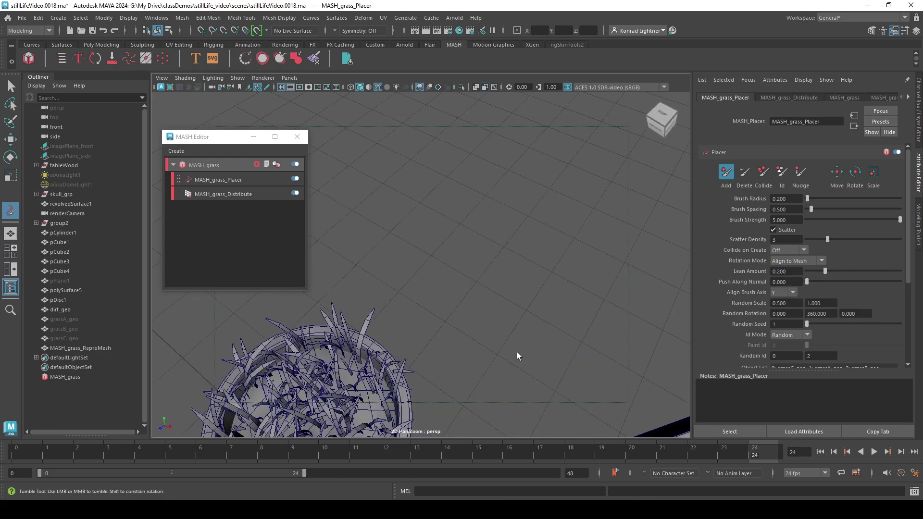
pyautogui.keyDown('alt'); pyautogui.moveTo(469, 348); pyautogui.dragTo(491, 289, button='middle'); pyautogui.keyUp('alt')
pyautogui.click(416, 360)
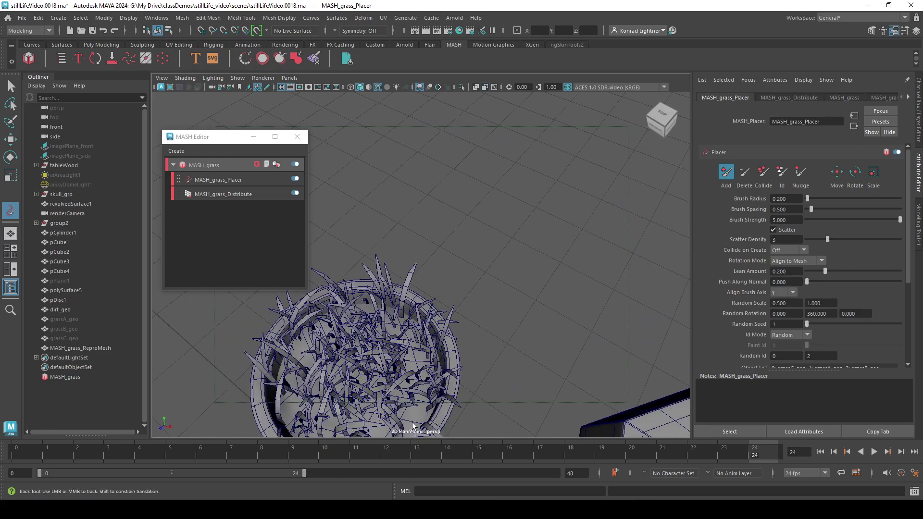
pyautogui.keyDown('alt'); pyautogui.moveTo(411, 372); pyautogui.dragTo(443, 315, button='middle'); pyautogui.keyUp('alt')
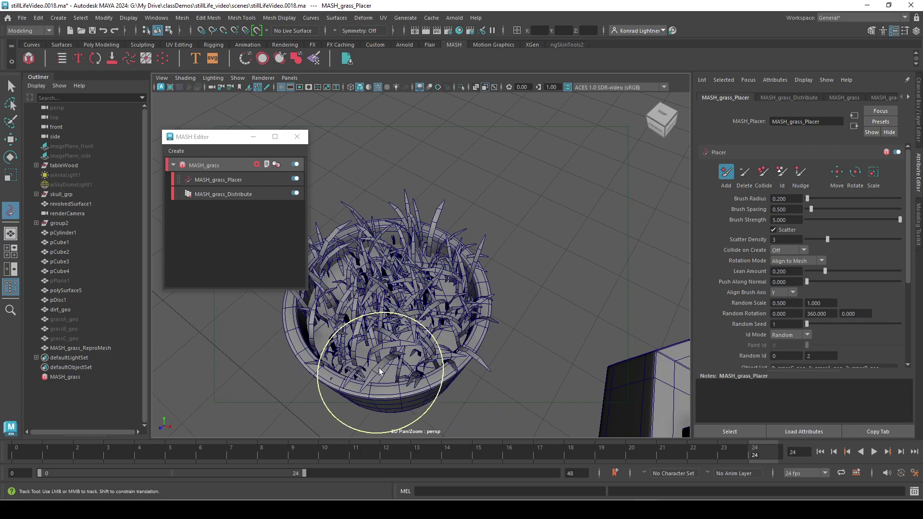
pyautogui.moveTo(366, 363)
pyautogui.mouseDown()
pyautogui.moveTo(319, 330)
pyautogui.moveTo(332, 290)
pyautogui.moveTo(366, 265)
pyautogui.mouseUp()
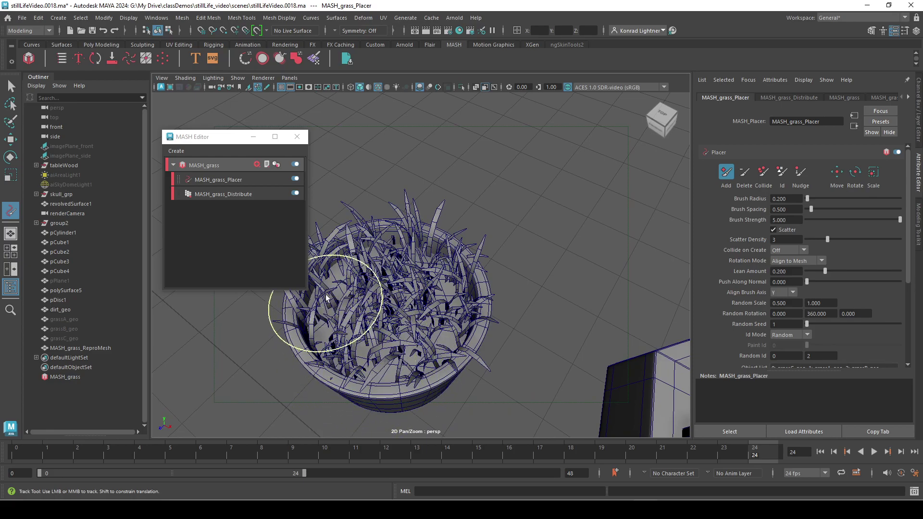
pyautogui.moveTo(364, 327)
pyautogui.mouseDown()
pyautogui.moveTo(428, 286)
pyautogui.moveTo(436, 349)
pyautogui.moveTo(365, 313)
pyautogui.moveTo(423, 360)
pyautogui.moveTo(362, 357)
pyautogui.mouseUp()
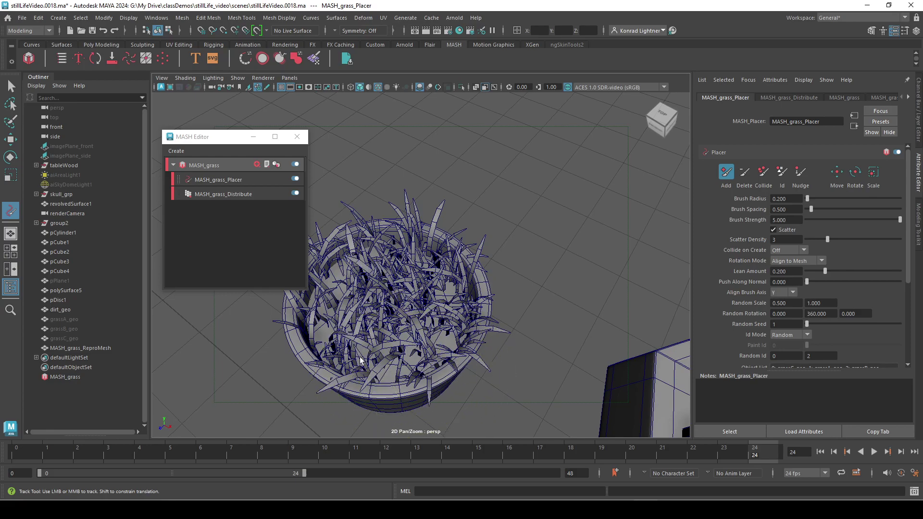
pyautogui.keyDown('alt'); pyautogui.moveTo(322, 300); pyautogui.dragTo(447, 290, button='right'); pyautogui.keyUp('alt')
# Step: Turn off Scatter and try the Collide brush on the grass, undoing its effect
pyautogui.click(773, 230)
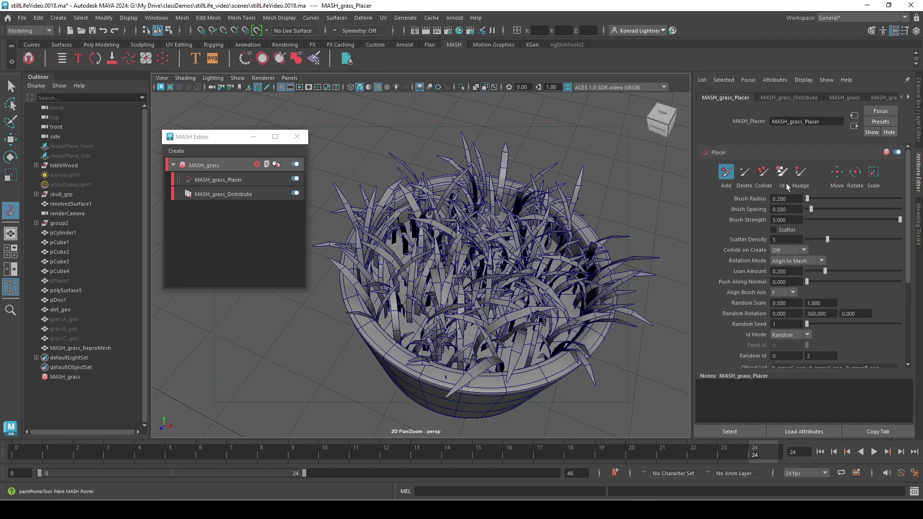
pyautogui.click(800, 177)
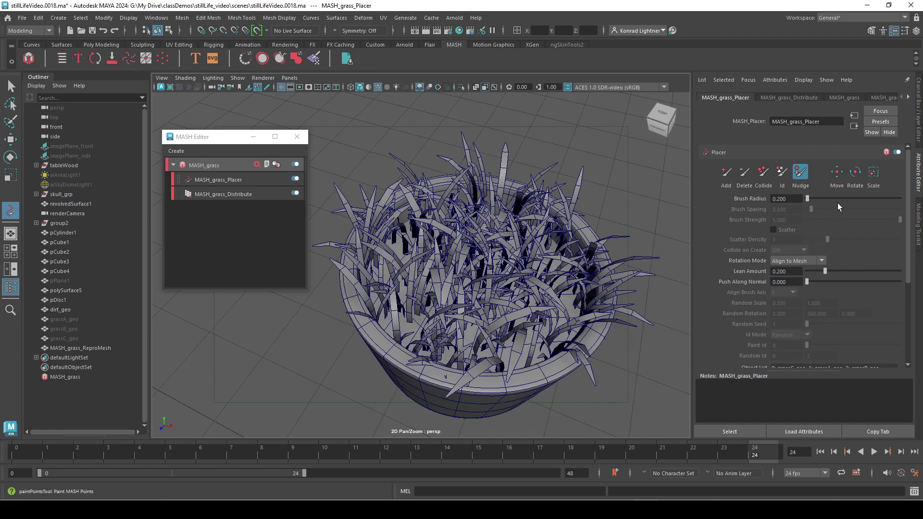
pyautogui.click(783, 174)
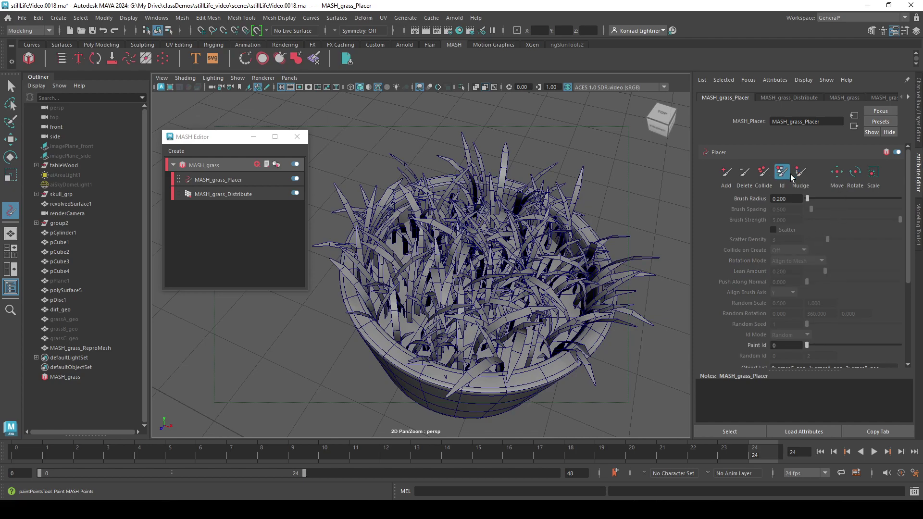
pyautogui.click(764, 173)
pyautogui.click(478, 286)
pyautogui.hotkey('ctrl', 'z')
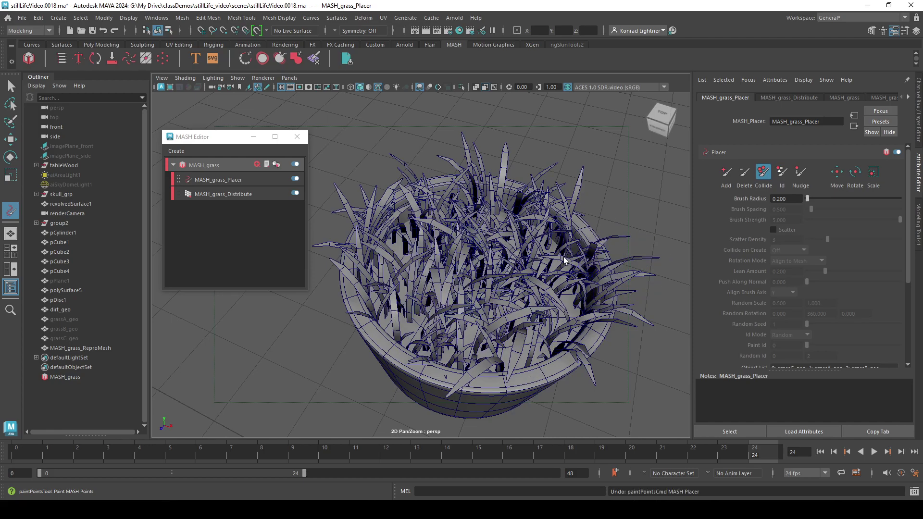
# Step: Use the Add brush without scatter to place single grass blades in the gaps along the pot's edge
pyautogui.click(727, 173)
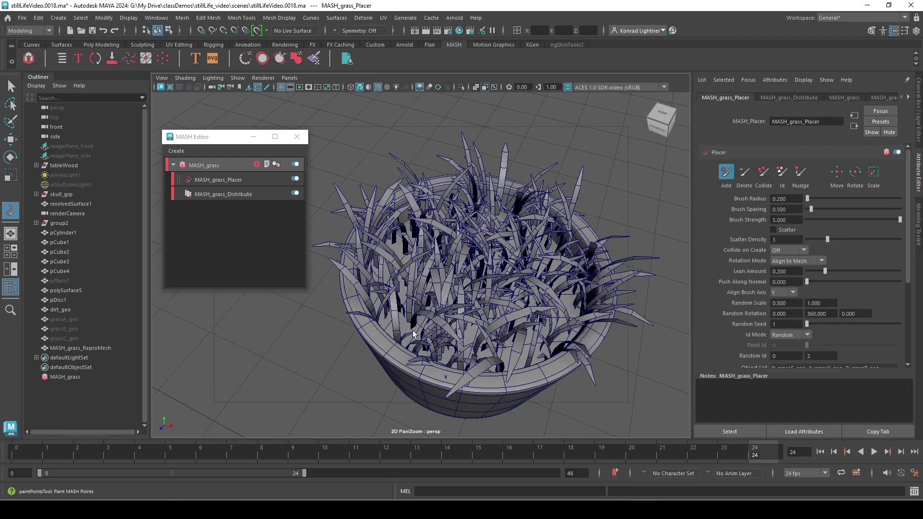
pyautogui.click(405, 272)
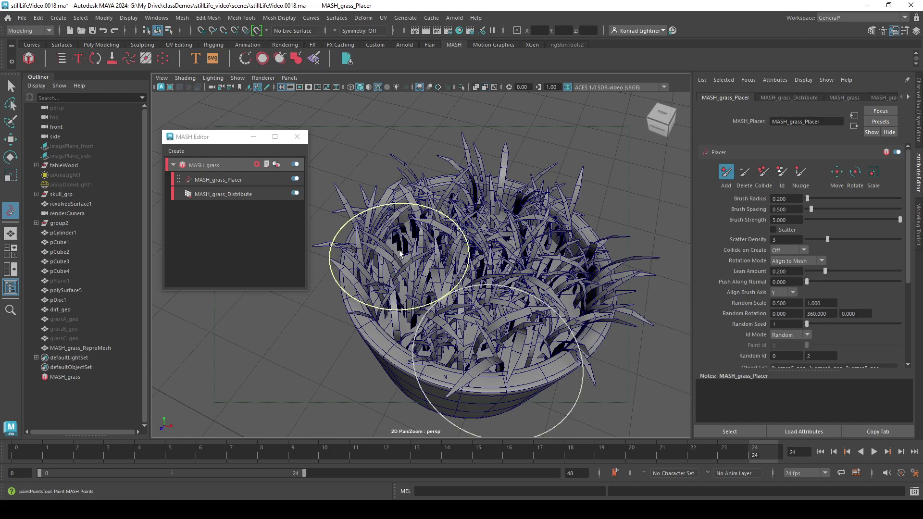
pyautogui.click(395, 311)
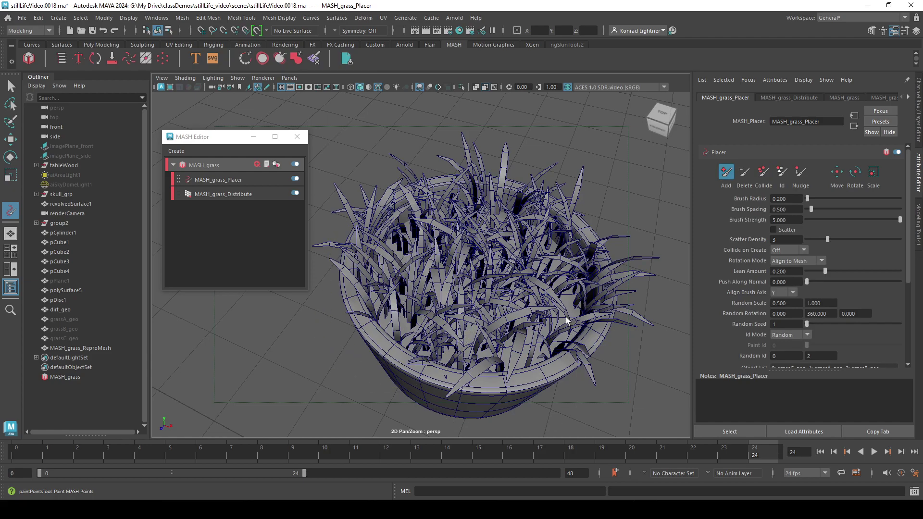
# Step: Inspect the grass-filled pot from above, from the front against the reference image, and up close
pyautogui.keyDown('alt'); pyautogui.moveTo(539, 270); pyautogui.dragTo(451, 326); pyautogui.keyUp('alt')
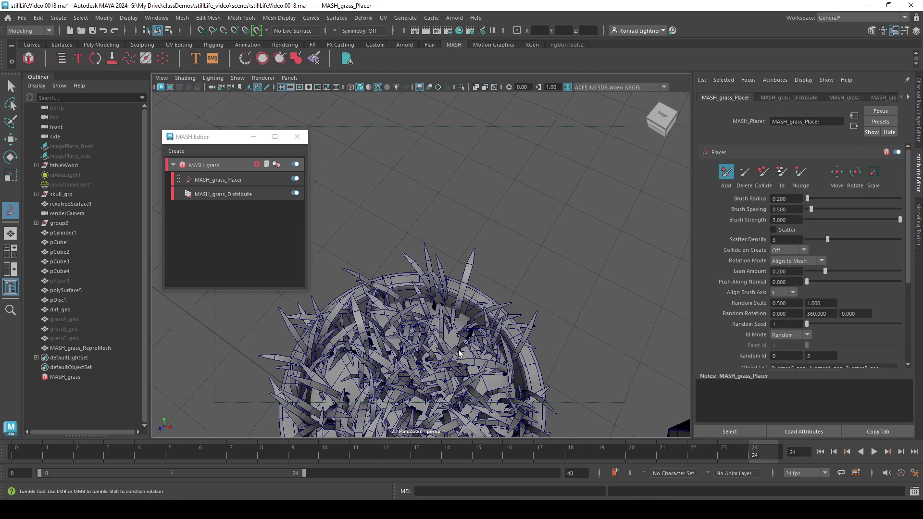
pyautogui.keyDown('alt'); pyautogui.moveTo(486, 392); pyautogui.dragTo(487, 310); pyautogui.keyUp('alt')
pyautogui.moveTo(487, 310)
pyautogui.keyDown('alt'); pyautogui.mouseDown(button='middle')
pyautogui.moveTo(561, 306)
pyautogui.moveTo(504, 314)
pyautogui.mouseUp(button='middle'); pyautogui.keyUp('alt')
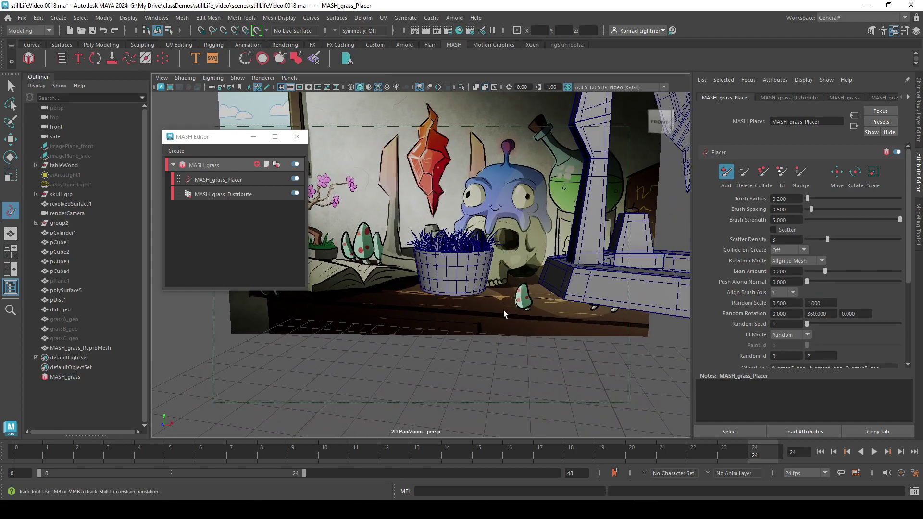
pyautogui.keyDown('alt'); pyautogui.moveTo(504, 311); pyautogui.dragTo(579, 313, button='right'); pyautogui.keyUp('alt')
pyautogui.keyDown('alt'); pyautogui.moveTo(579, 313); pyautogui.dragTo(570, 319, button='middle'); pyautogui.keyUp('alt')
pyautogui.keyDown('alt'); pyautogui.moveTo(569, 319); pyautogui.dragTo(419, 210); pyautogui.keyUp('alt')
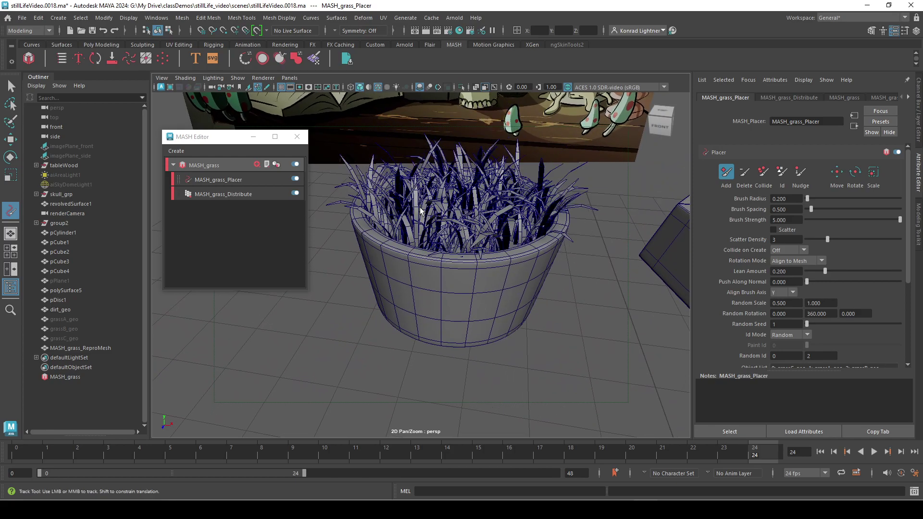
pyautogui.keyDown('alt'); pyautogui.moveTo(490, 188); pyautogui.dragTo(536, 258); pyautogui.keyUp('alt')
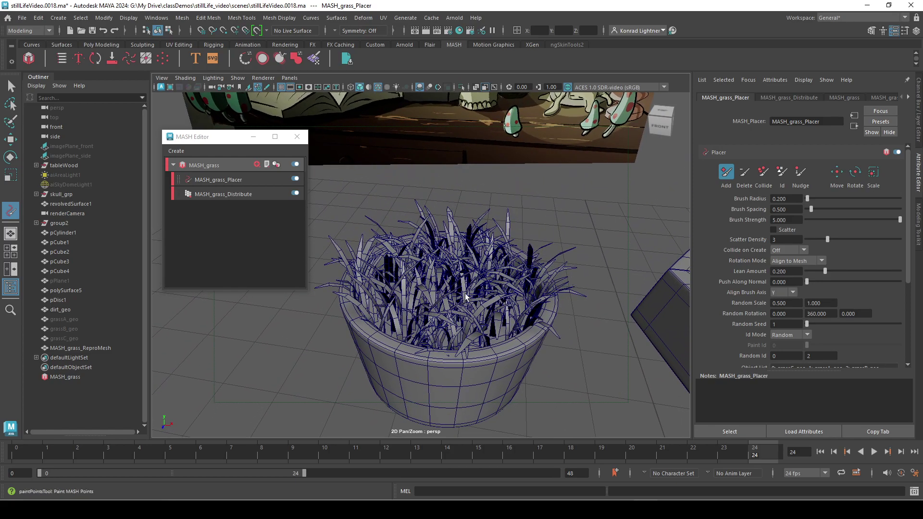
# Step: Add a Random node to the MASH_grass network and select it
pyautogui.click(256, 164)
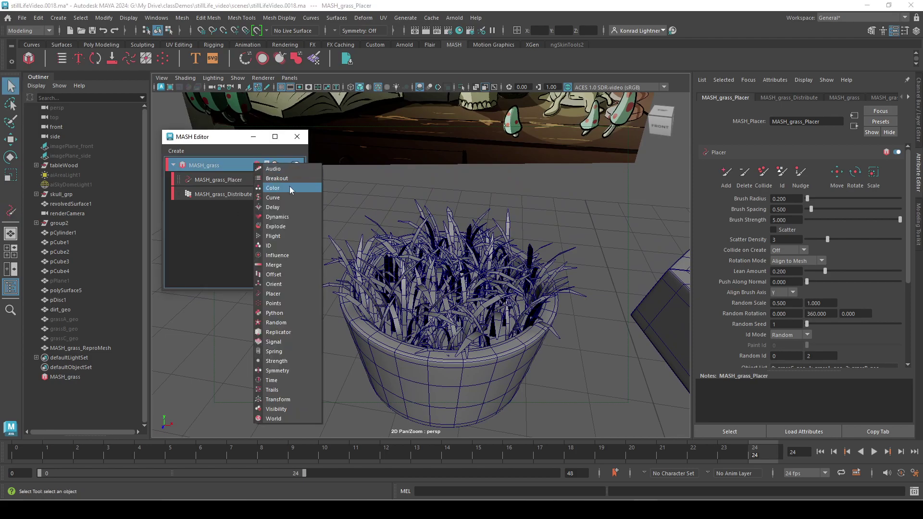
pyautogui.click(293, 322)
pyautogui.click(243, 183)
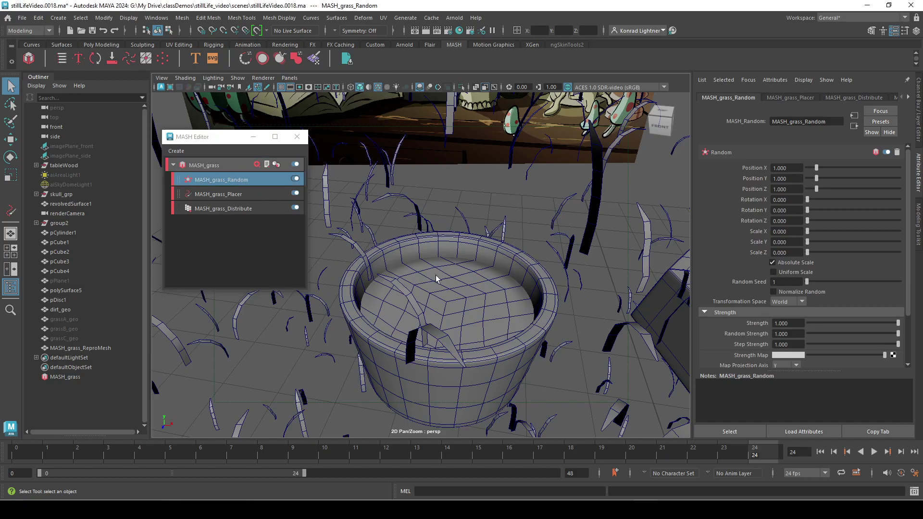
# Step: Set the Random node's Position X, Y and Z to 0
pyautogui.keyDown('alt'); pyautogui.moveTo(563, 326); pyautogui.dragTo(545, 317, button='right'); pyautogui.keyUp('alt')
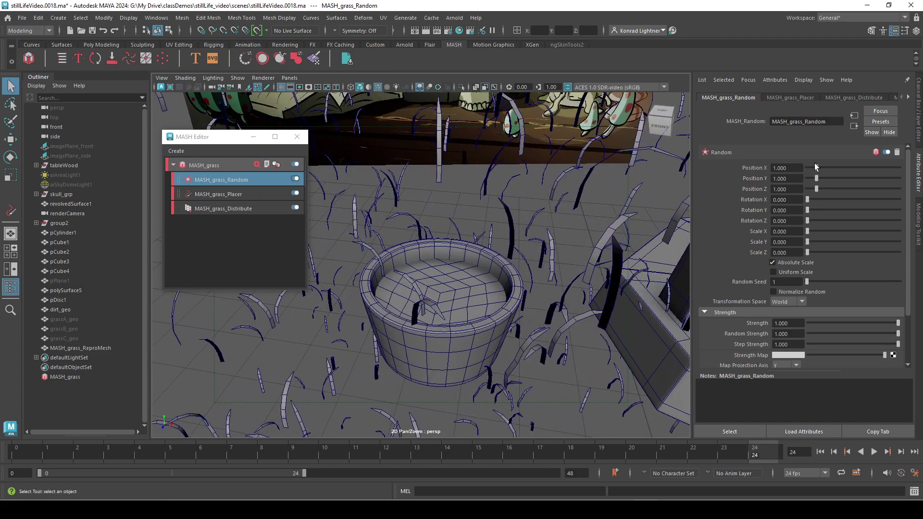
pyautogui.write('0')
pyautogui.press('Tab')
pyautogui.write('0')
pyautogui.press('Tab')
pyautogui.write('0')
pyautogui.press('Tab')
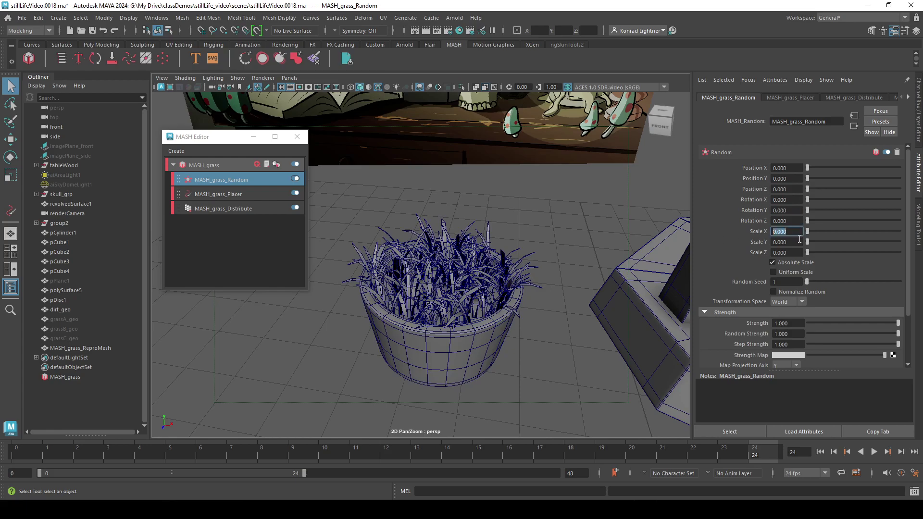
# Step: Set the Random node's Rotation Y to 16.105, Scale X to 0.526 and Scale Y to 0.895, and enable Uniform Scale
pyautogui.moveTo(812, 209); pyautogui.dragTo(816, 212)
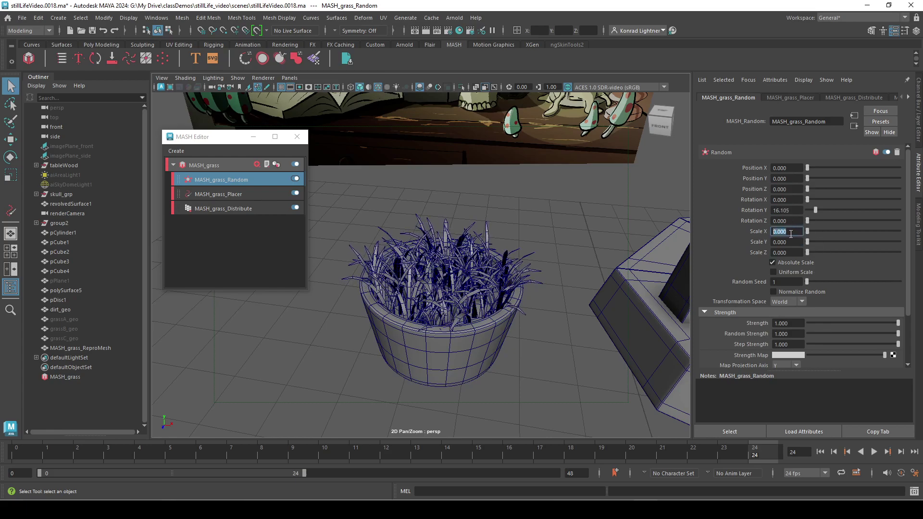
pyautogui.moveTo(808, 233); pyautogui.dragTo(816, 242)
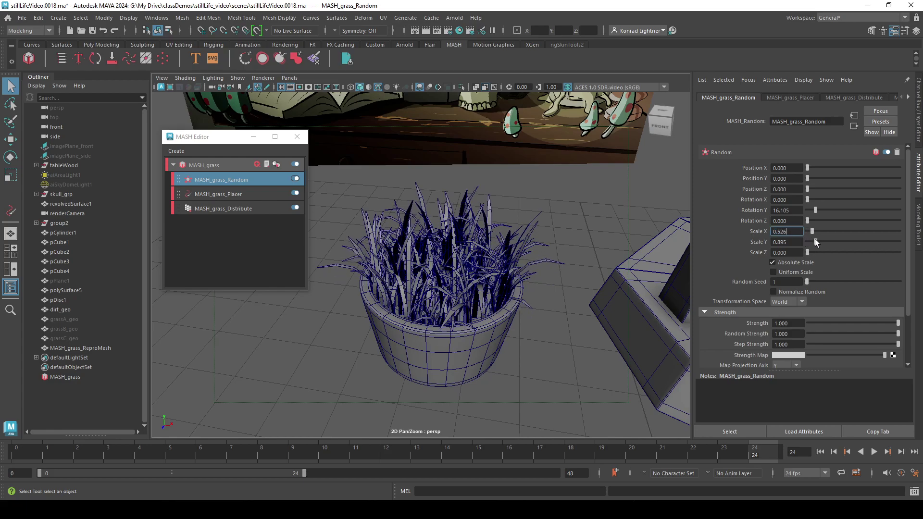
pyautogui.click(782, 272)
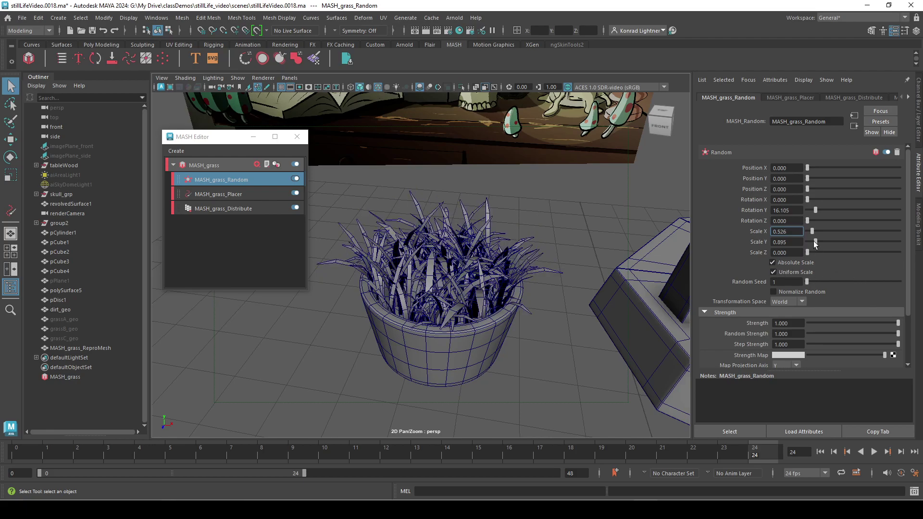
# Step: Set the Random node's Scale X to 0.263 and Scale Y to 1.263
pyautogui.moveTo(812, 232); pyautogui.dragTo(810, 231)
pyautogui.keyDown('alt'); pyautogui.moveTo(521, 319); pyautogui.dragTo(486, 390); pyautogui.keyUp('alt')
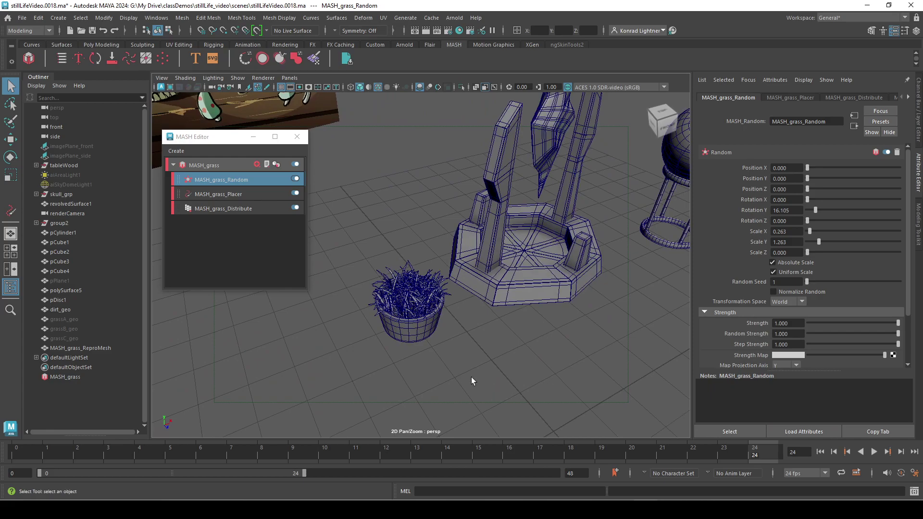
# Step: Select the hidden source blades grassA_geo, grassB_geo and grassC_geo and make them visible in the scene
pyautogui.moveTo(75, 323); pyautogui.dragTo(71, 334)
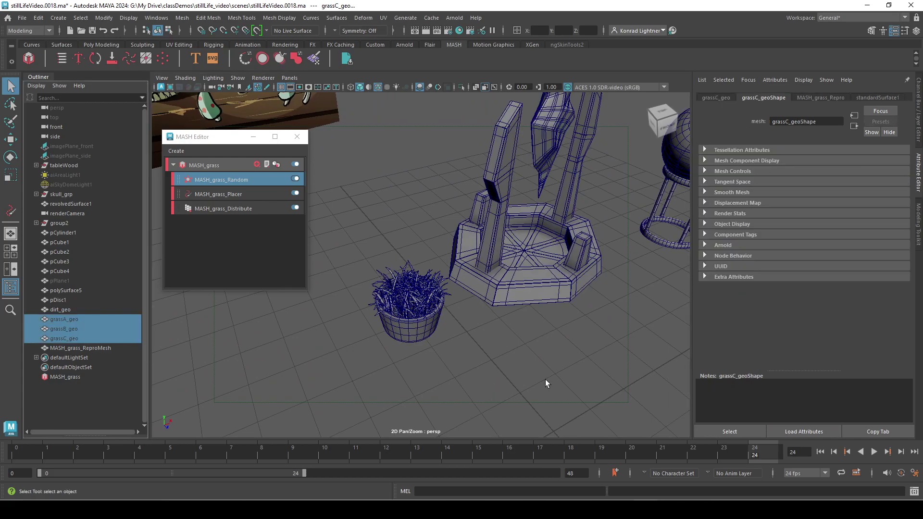
pyautogui.press('w')
pyautogui.keyDown('alt'); pyautogui.moveTo(604, 397); pyautogui.dragTo(555, 318); pyautogui.keyUp('alt')
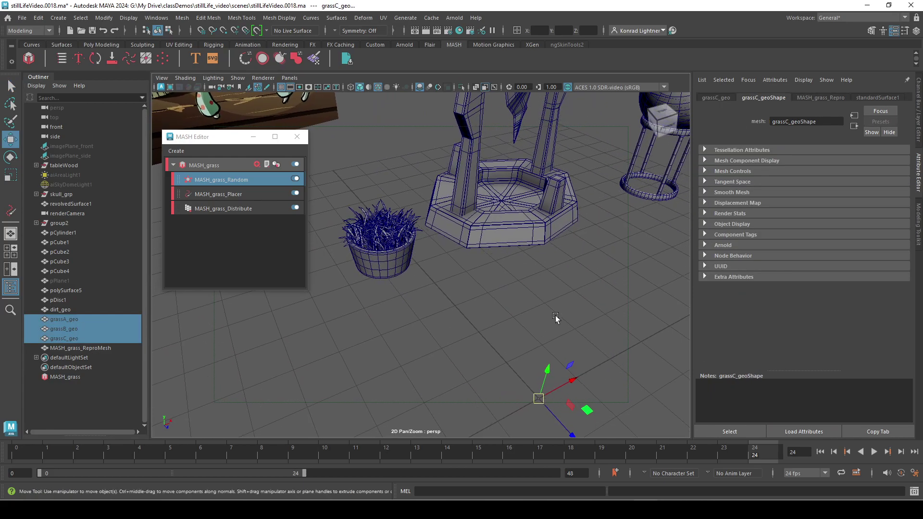
pyautogui.hotkey('shift', 'h')
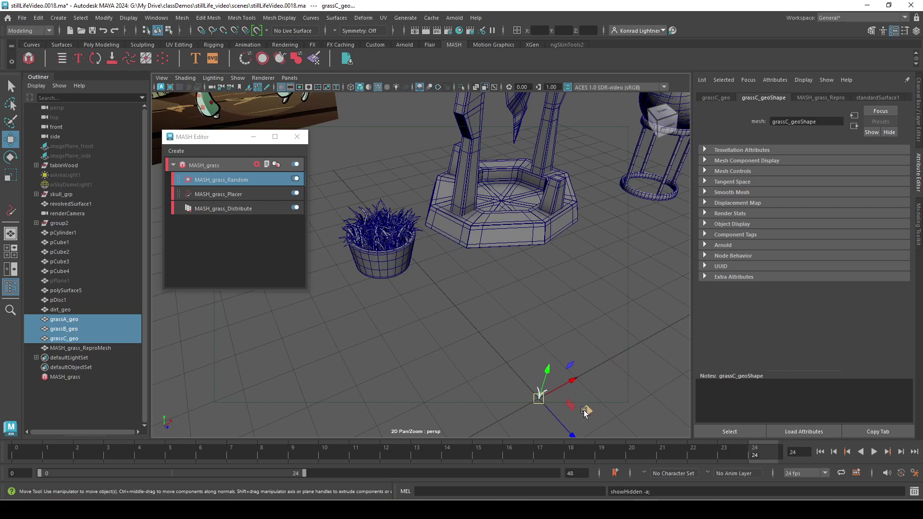
# Step: Try scaling the three source grass blades uniformly and inspect the effect on the grass in the pot
pyautogui.press('r')
pyautogui.moveTo(538, 398); pyautogui.dragTo(538, 397)
pyautogui.press('f')
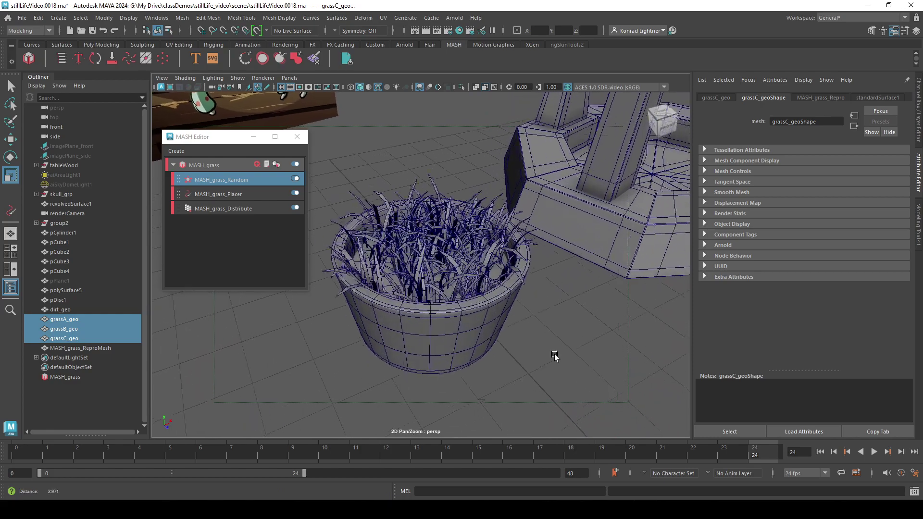
pyautogui.keyDown('alt'); pyautogui.moveTo(599, 371); pyautogui.dragTo(571, 365); pyautogui.keyUp('alt')
pyautogui.keyDown('alt'); pyautogui.moveTo(571, 365); pyautogui.dragTo(562, 369, button='middle'); pyautogui.keyUp('alt')
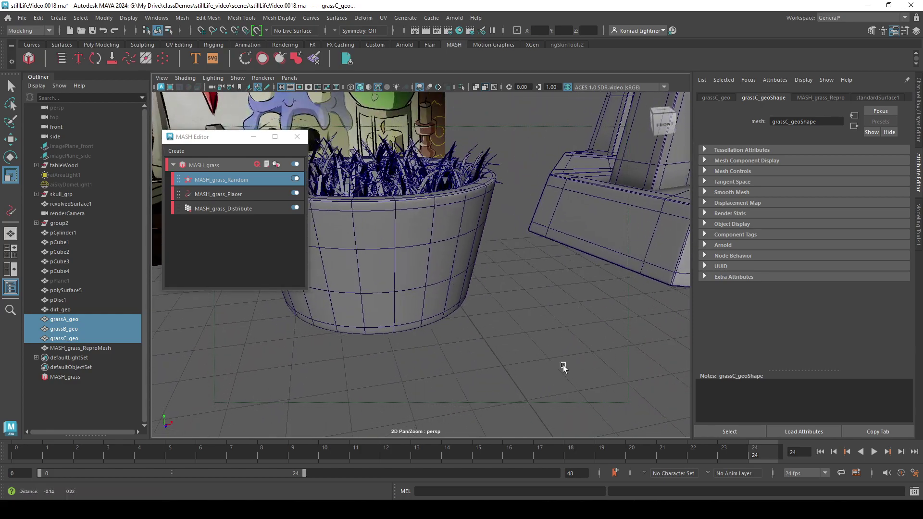
pyautogui.keyDown('alt'); pyautogui.moveTo(563, 369); pyautogui.dragTo(517, 333, button='right'); pyautogui.keyUp('alt')
pyautogui.keyDown('alt'); pyautogui.moveTo(516, 333); pyautogui.dragTo(428, 321); pyautogui.keyUp('alt')
pyautogui.hotkey('ctrl', 'z')
pyautogui.hotkey('ctrl', 'z')
pyautogui.hotkey('ctrl', 'z')
pyautogui.hotkey('ctrl', 'z')
pyautogui.hotkey('ctrl', 'z')
pyautogui.hotkey('ctrl', 'z')
pyautogui.hotkey('ctrl', 'z')
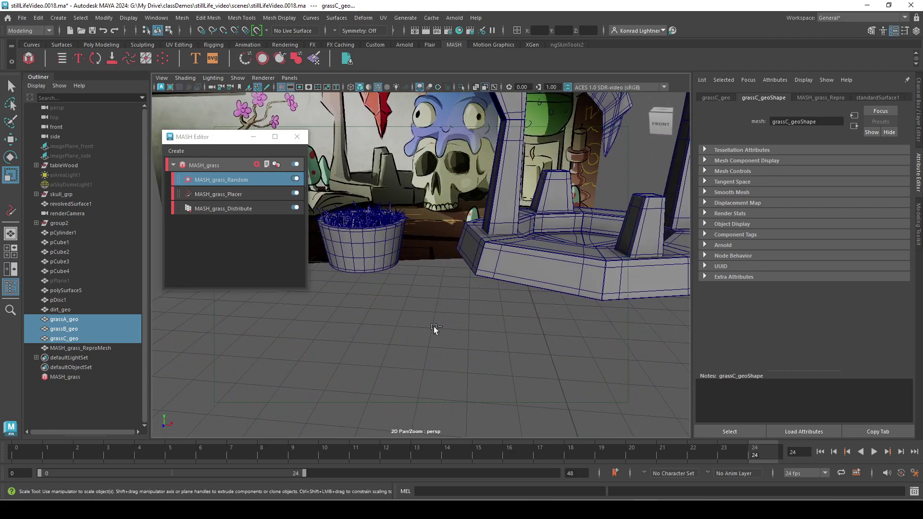
# Step: Clear the selection and disable the MASH_grass_Random node, toggling it to compare the grass with and without the randomness
pyautogui.keyDown('alt'); pyautogui.moveTo(498, 372); pyautogui.dragTo(569, 393); pyautogui.keyUp('alt')
pyautogui.click(568, 395)
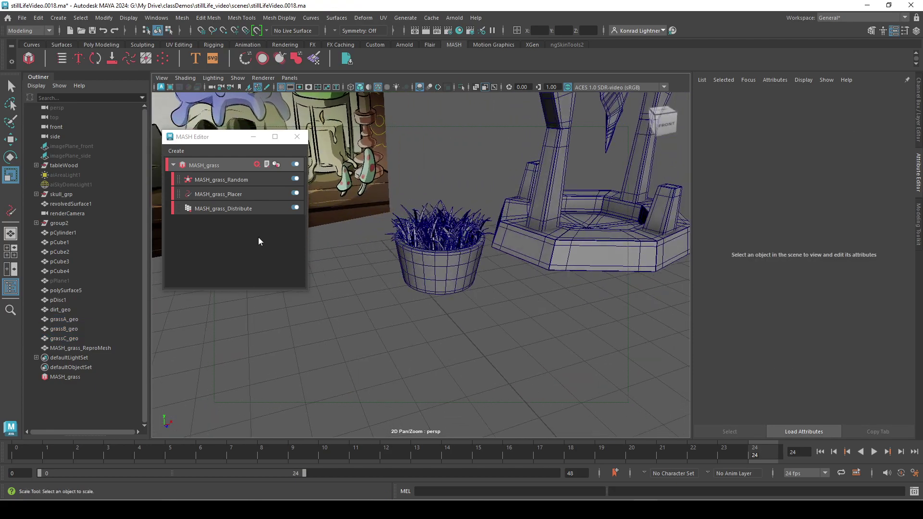
pyautogui.click(296, 178)
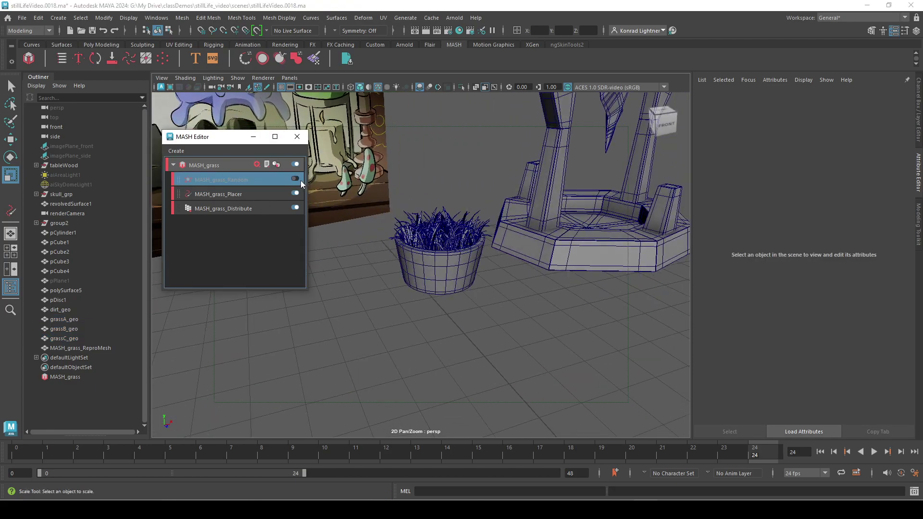
pyautogui.click(297, 178)
pyautogui.doubleClick(297, 179)
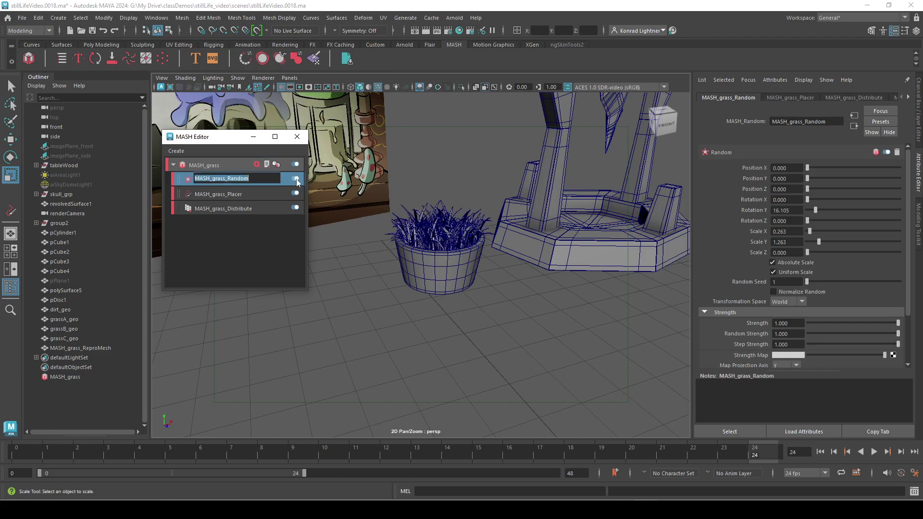
pyautogui.click(297, 180)
# Step: Move the MASH Editor window clear of the pot to examine the grass up close against the reference image
pyautogui.keyDown('alt'); pyautogui.moveTo(393, 373); pyautogui.dragTo(509, 388); pyautogui.keyUp('alt')
pyautogui.keyDown('alt'); pyautogui.moveTo(509, 388); pyautogui.dragTo(433, 337, button='right'); pyautogui.keyUp('alt')
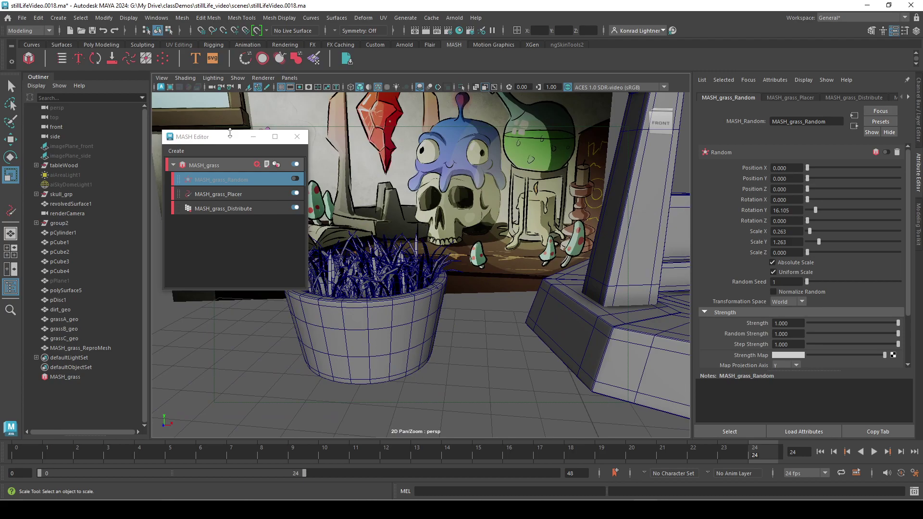
pyautogui.moveTo(230, 131); pyautogui.dragTo(167, 168)
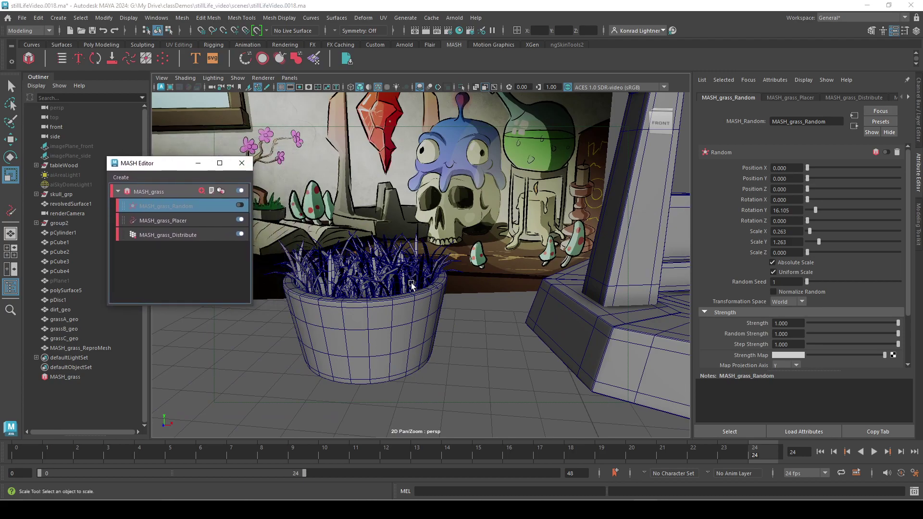